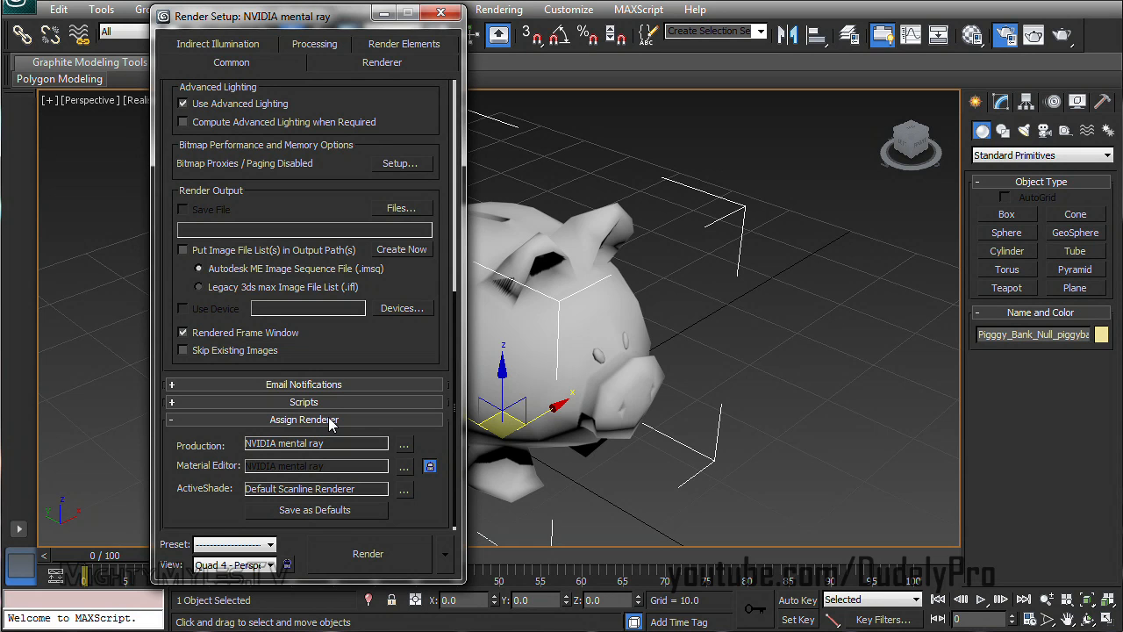
Close the render setup and draw a ground plane about 465 by 206 units around the piggy bank
click(440, 12)
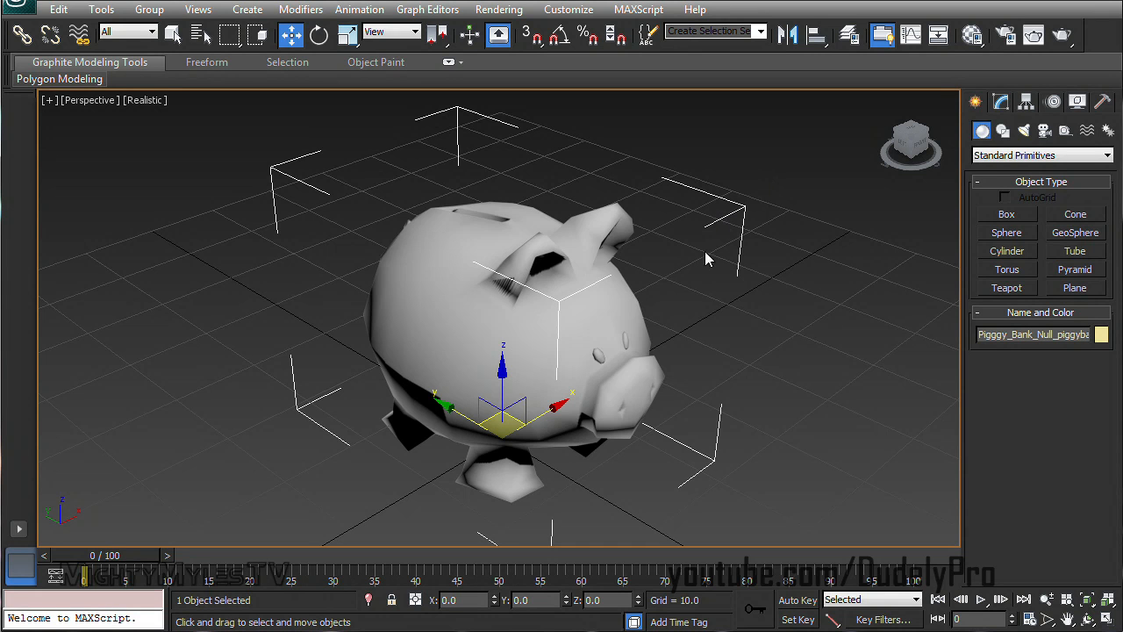
click(1075, 287)
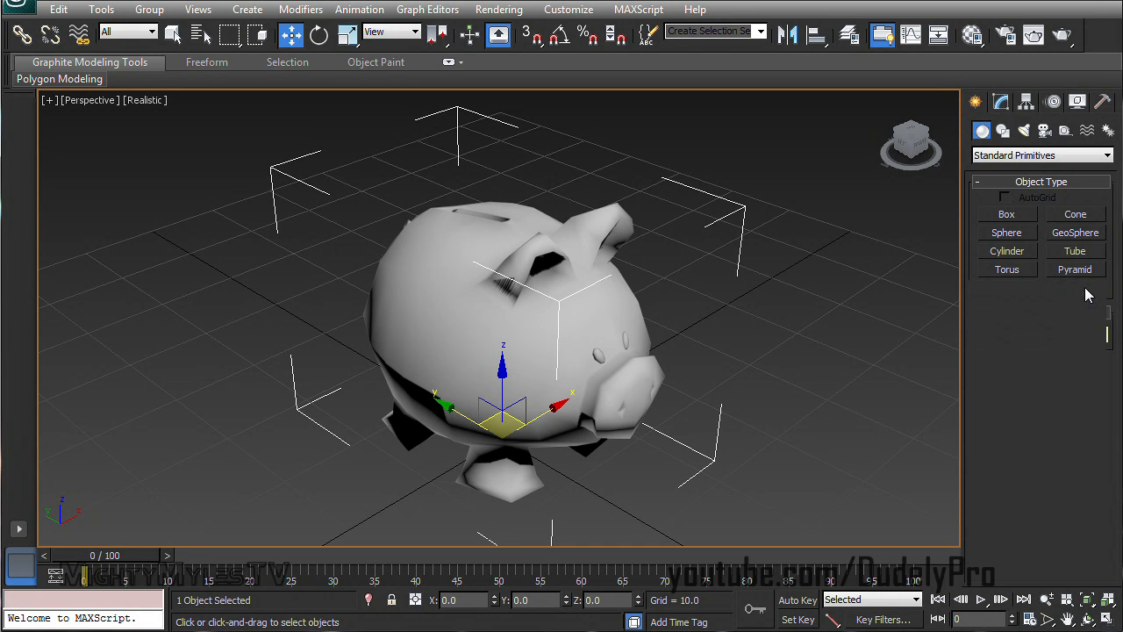
scroll(827, 289, down, 5)
drag(346, 137, 777, 539)
scroll(807, 426, down, 3)
drag(1095, 445, 1099, 422)
alt+middle_drag(778, 412, 787, 400)
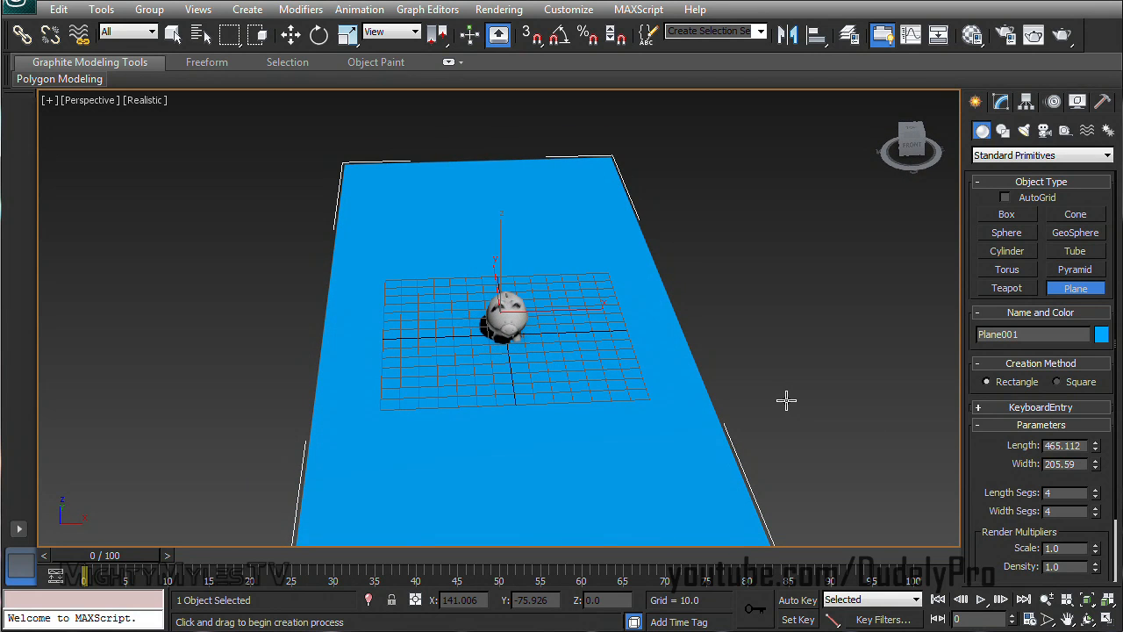
Show edged faces in the viewport and set the plane to 34 length segments and 1 width segment
key(F4)
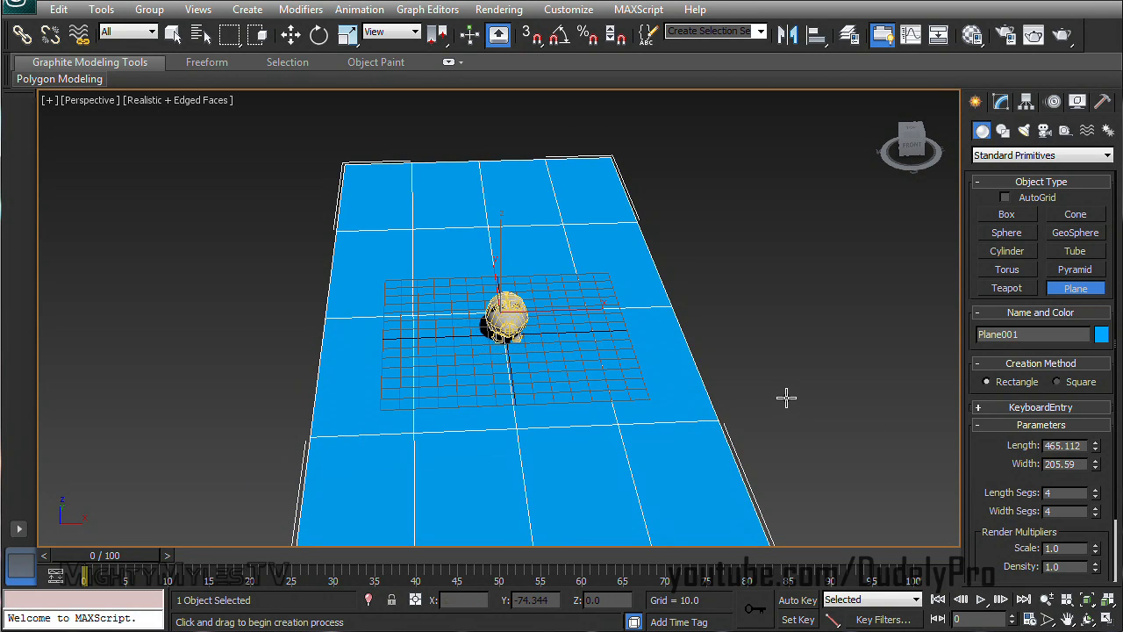
drag(1095, 494, 1095, 460)
drag(1053, 103, 1049, 99)
right_click(1097, 515)
drag(1095, 494, 1095, 478)
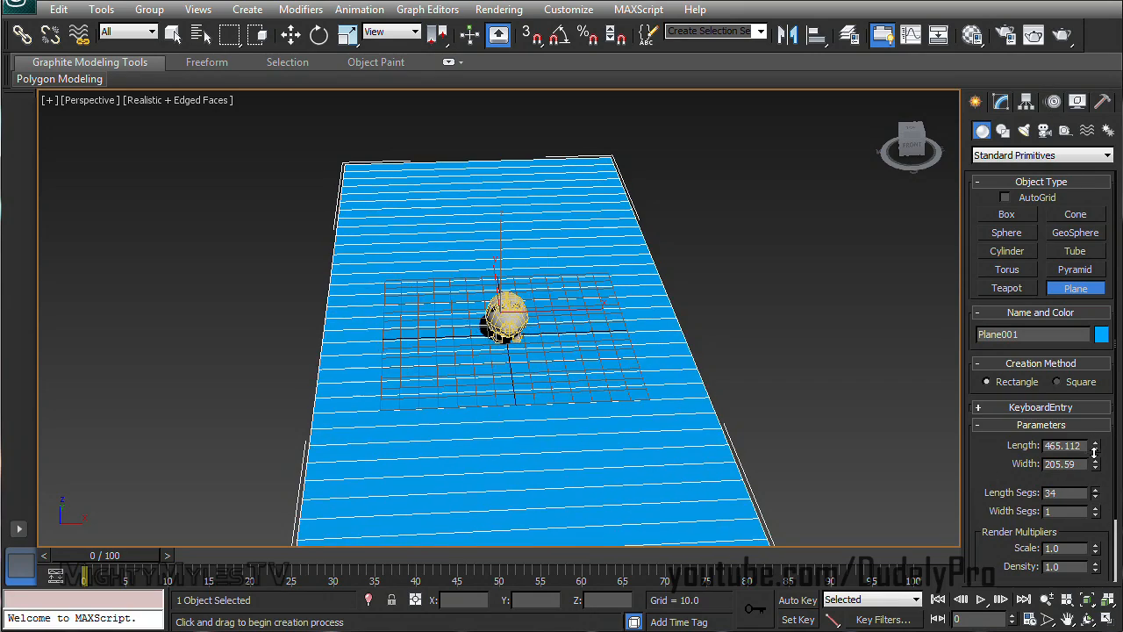
Enlarge the plane to a length of about 567 and a width of about 251
mouse_move(748, 441)
alt+middle_down()
mouse_move(857, 454)
mouse_move(740, 436)
mouse_move(753, 430)
alt+middle_up()
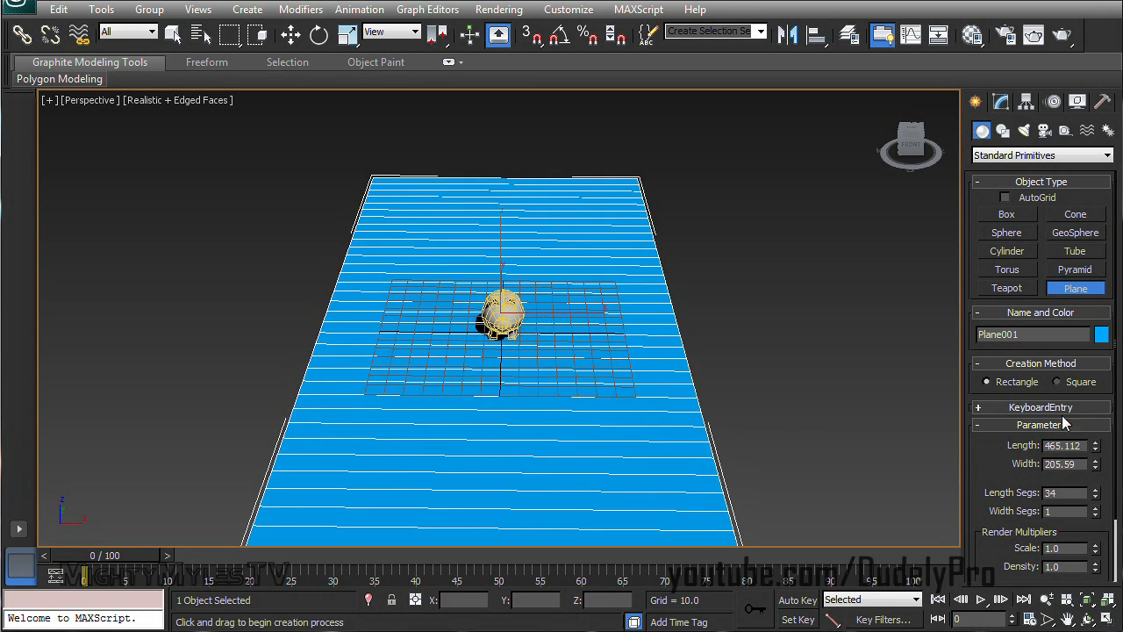
mouse_move(1096, 448)
mouse_down()
mouse_move(1097, 430)
mouse_move(1096, 440)
mouse_up()
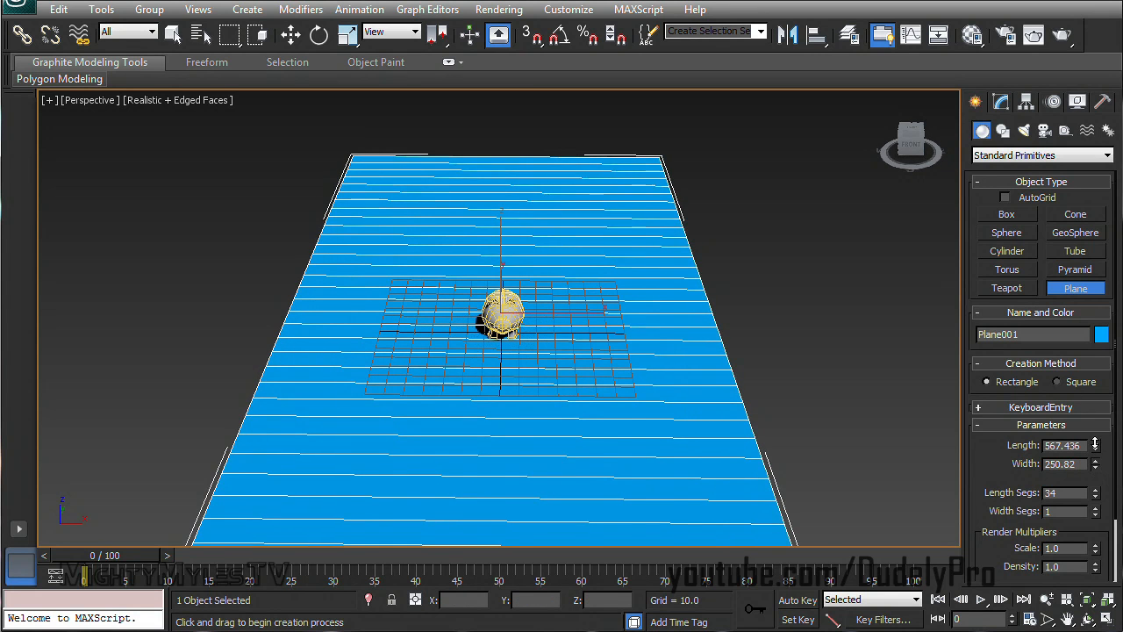
alt+middle_drag(589, 449, 666, 432)
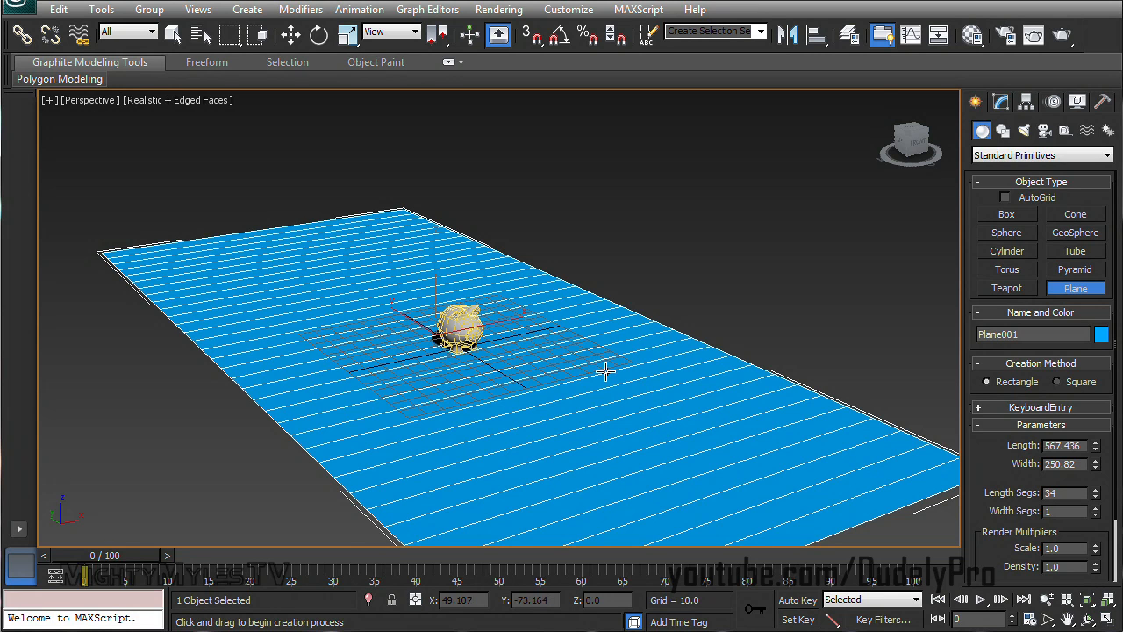
Add a Bend modifier to the plane with Y as the bend axis, and hide the edged faces
click(999, 102)
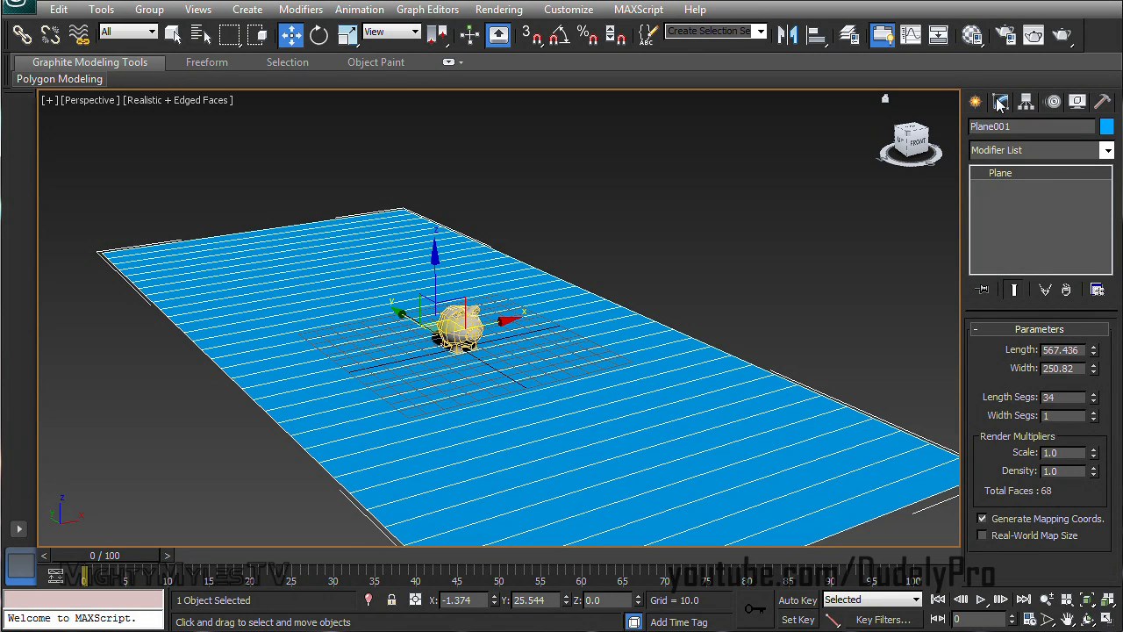
click(1108, 151)
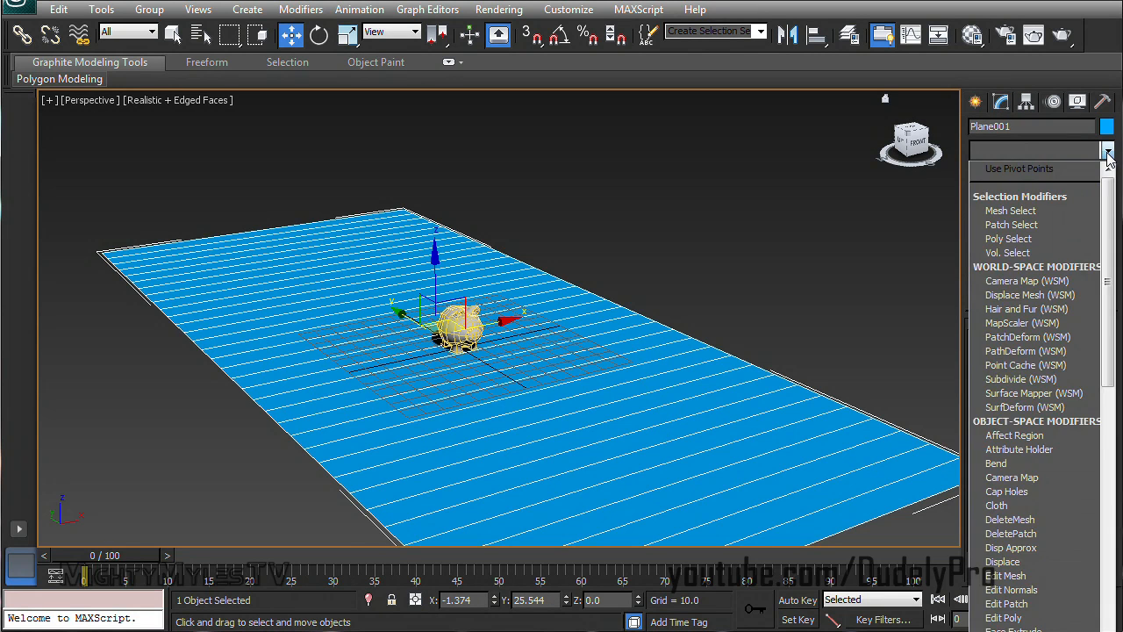
click(999, 464)
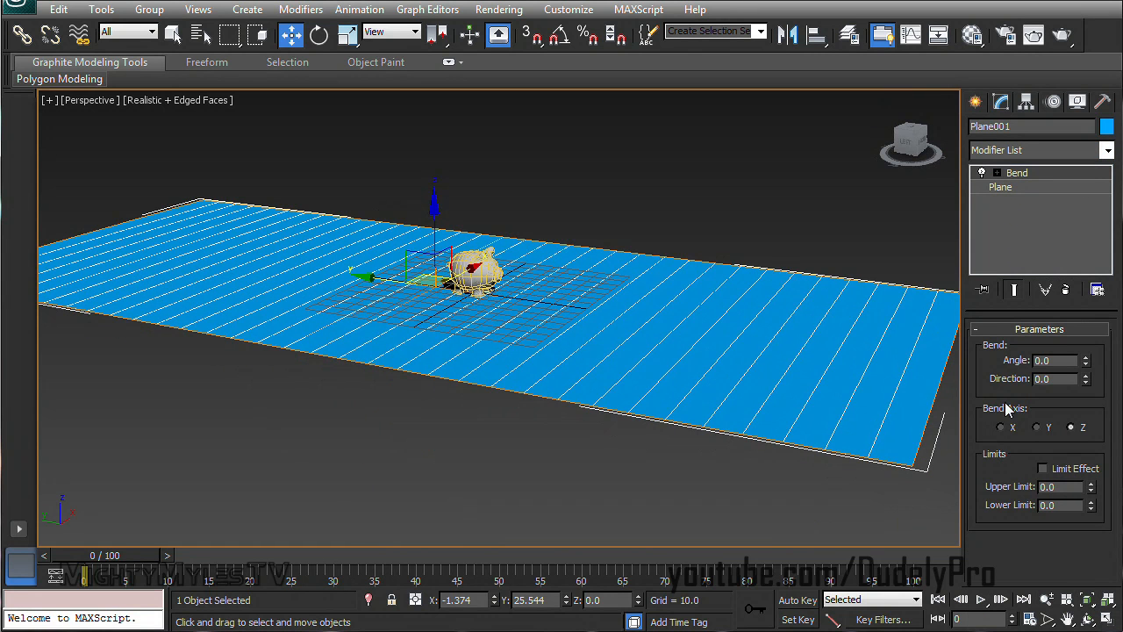
key(F4)
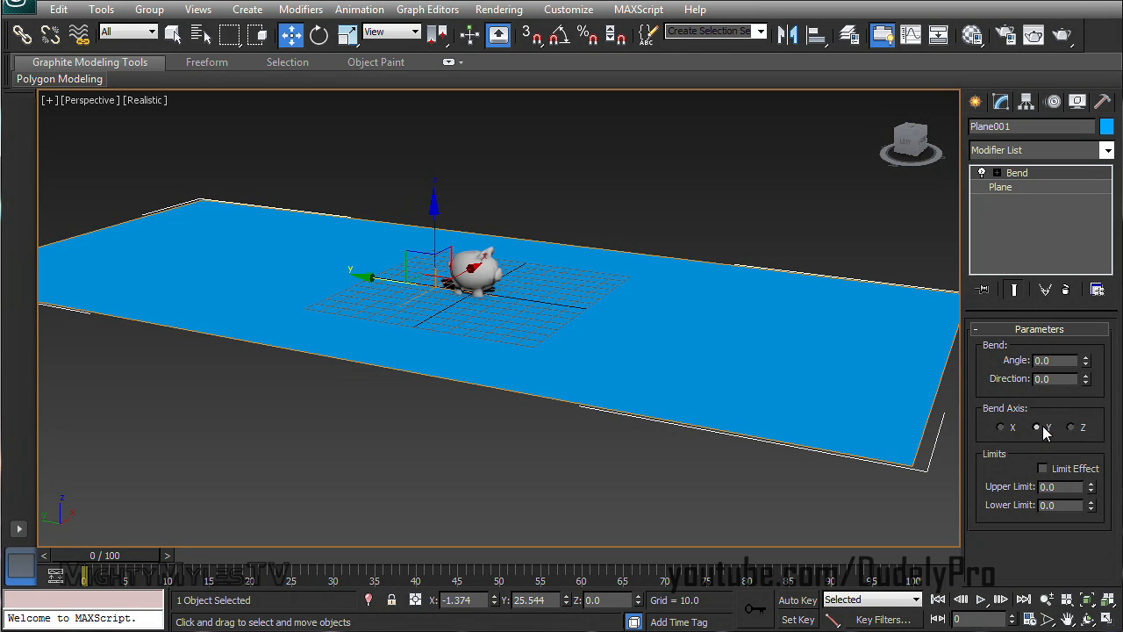
Set the plane's bend angle to about 110.5 and the bend direction to 90
drag(1086, 360, 1086, 335)
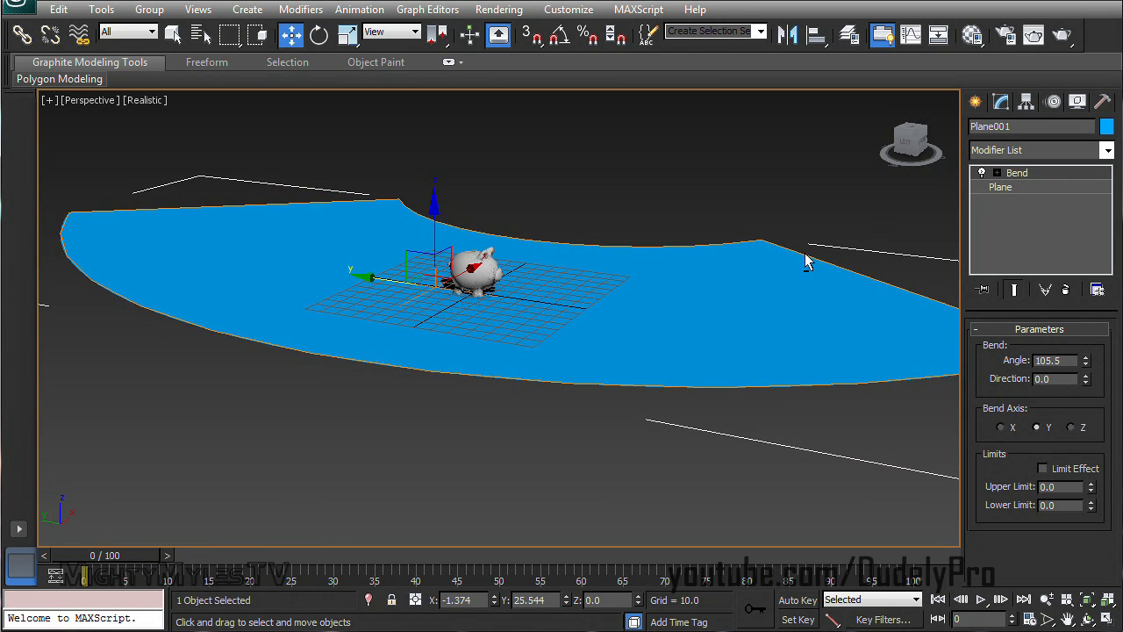
drag(1086, 379, 1080, 352)
text(90)
key(Return)
alt+middle_drag(528, 376, 642, 374)
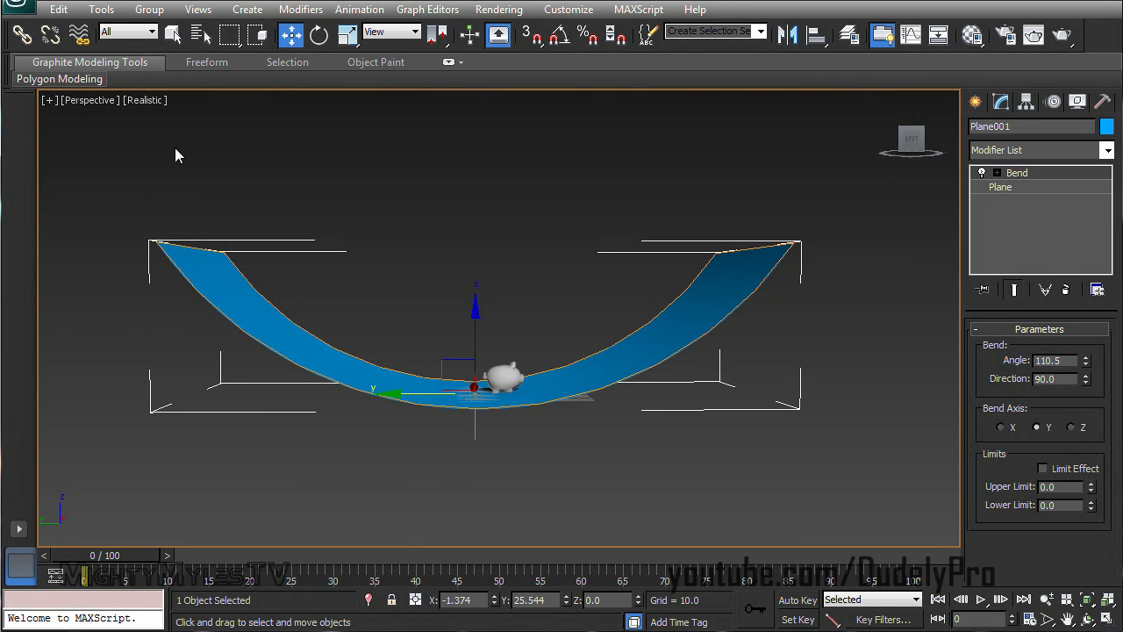
Limit the bend effect and adjust its upper limit and angle so only the end behind the piggy bank curves up
click(1043, 470)
drag(1096, 493, 1092, 488)
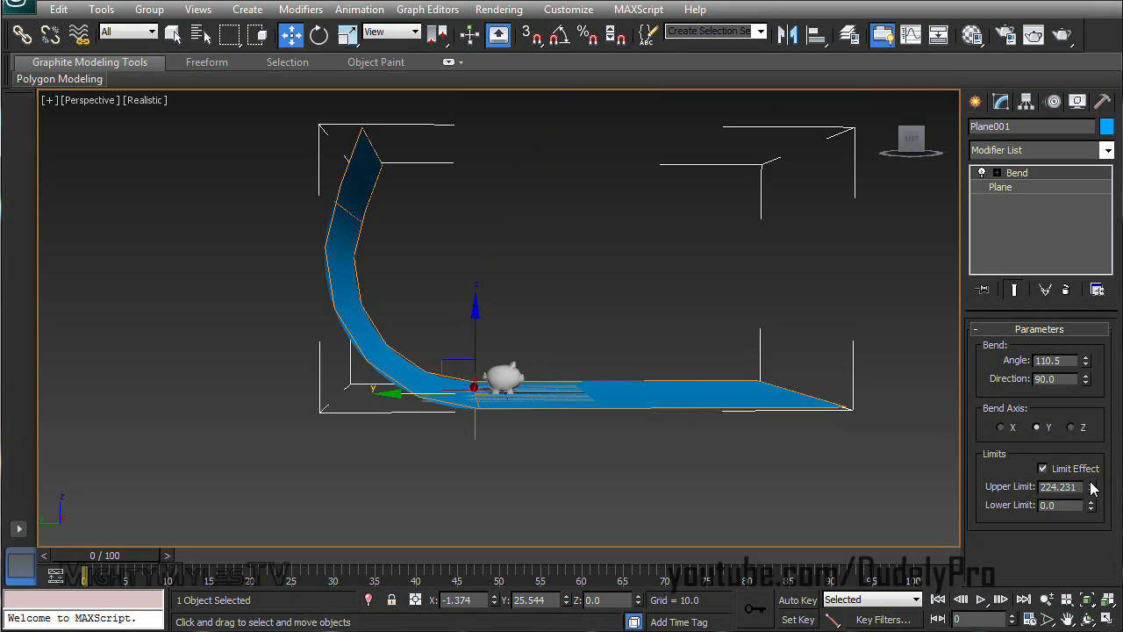
drag(1090, 346, 1090, 319)
drag(1092, 487, 1092, 478)
Scale the curved plane into a backdrop around the piggy bank and select the piggy bank
alt+middle_drag(807, 298, 626, 325)
click(349, 36)
drag(702, 375, 739, 381)
drag(608, 279, 609, 305)
alt+middle_drag(629, 319, 519, 307)
drag(611, 394, 602, 394)
alt+middle_drag(602, 394, 561, 395)
drag(582, 389, 602, 389)
Frame the front of the piggy bank and render a test image of the perspective view
alt+middle_drag(602, 389, 702, 368)
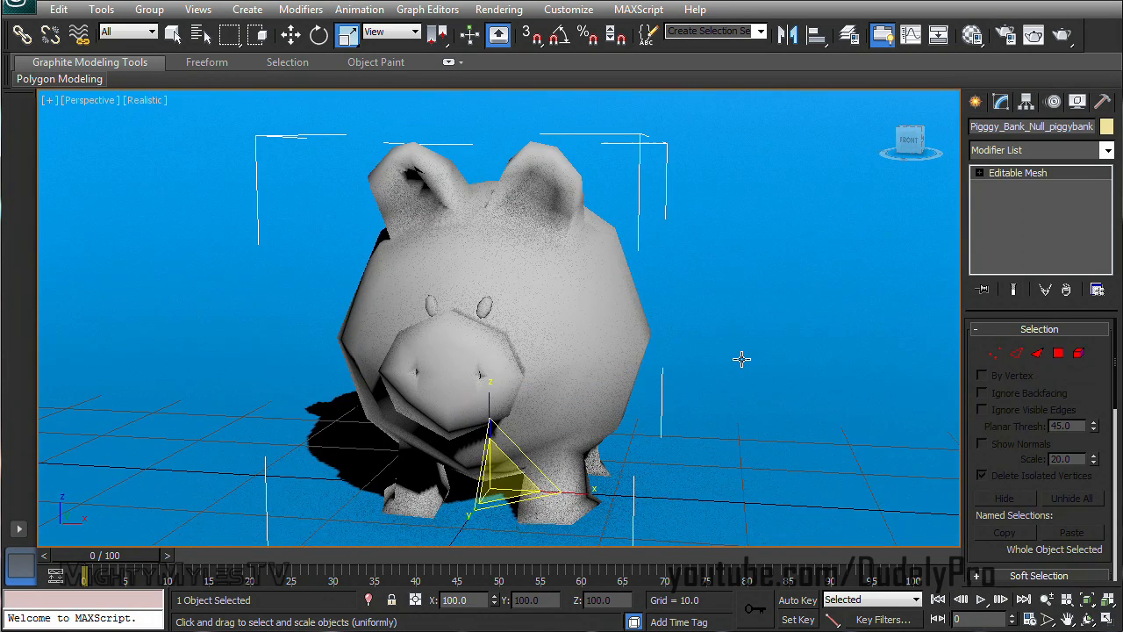
middle_drag(742, 359, 787, 354)
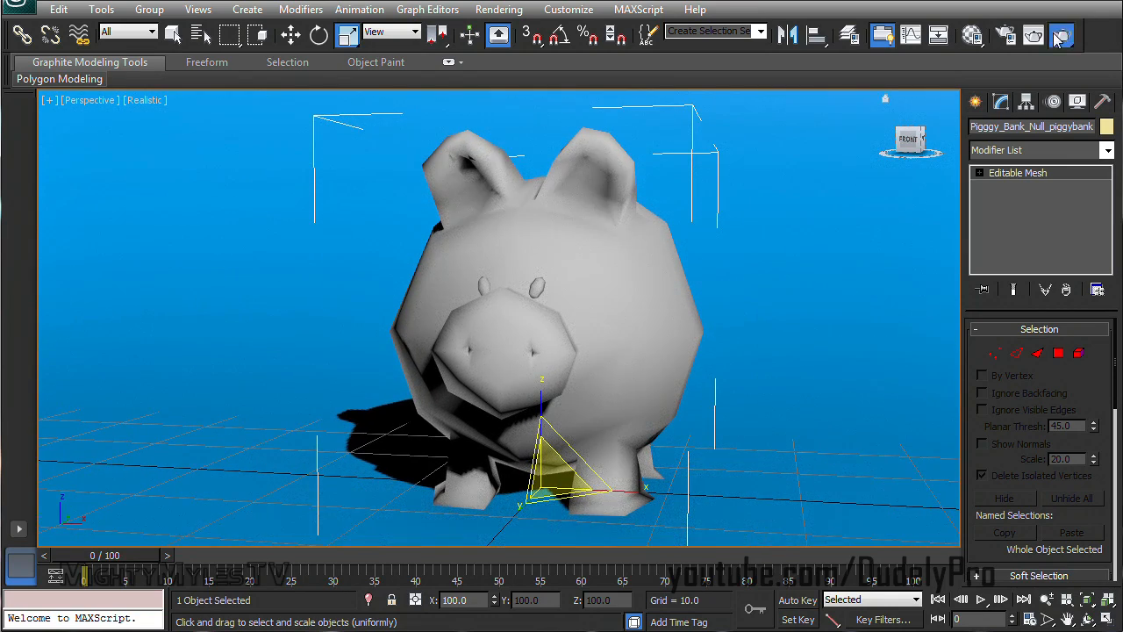
click(1062, 34)
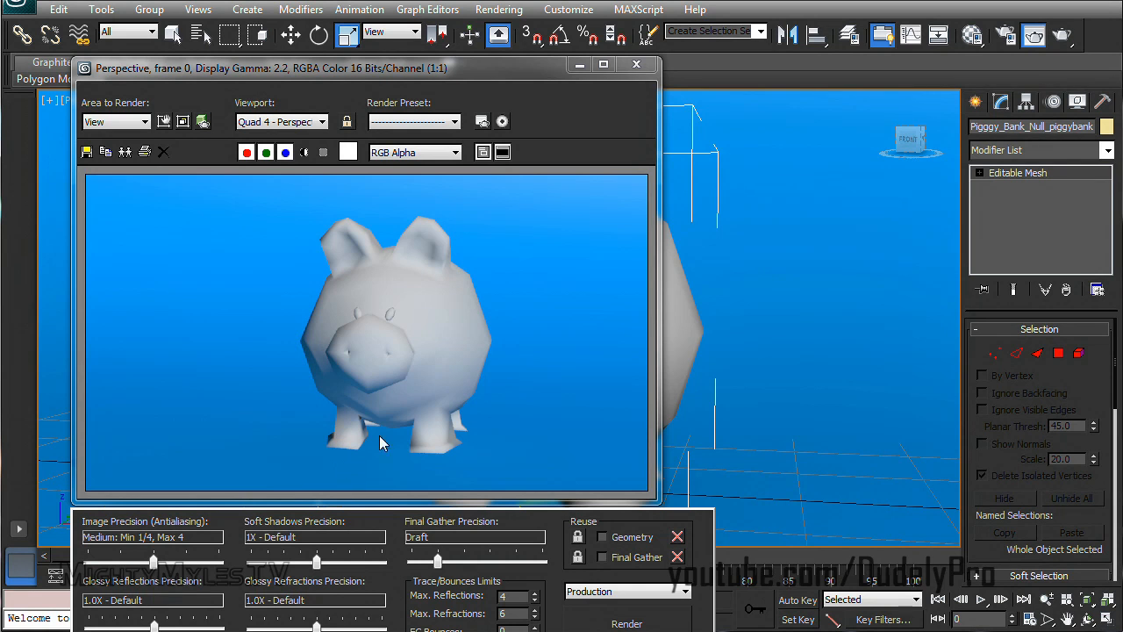
click(638, 65)
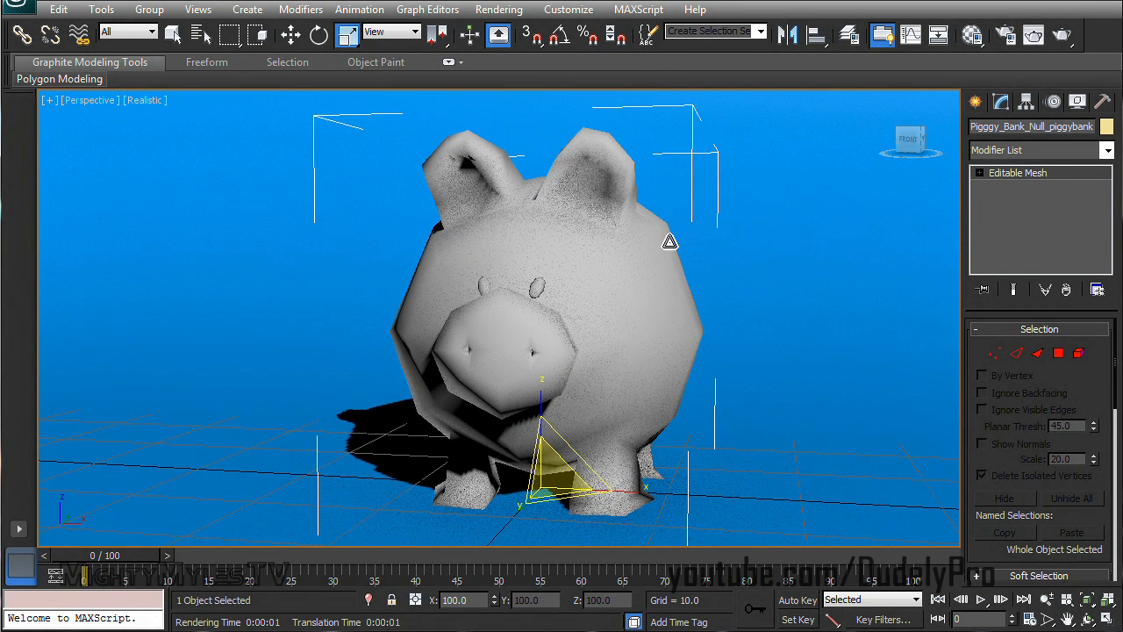
Add a TurboSmooth modifier to the piggy bank and test render the smoothed model
click(1107, 150)
text(tu)
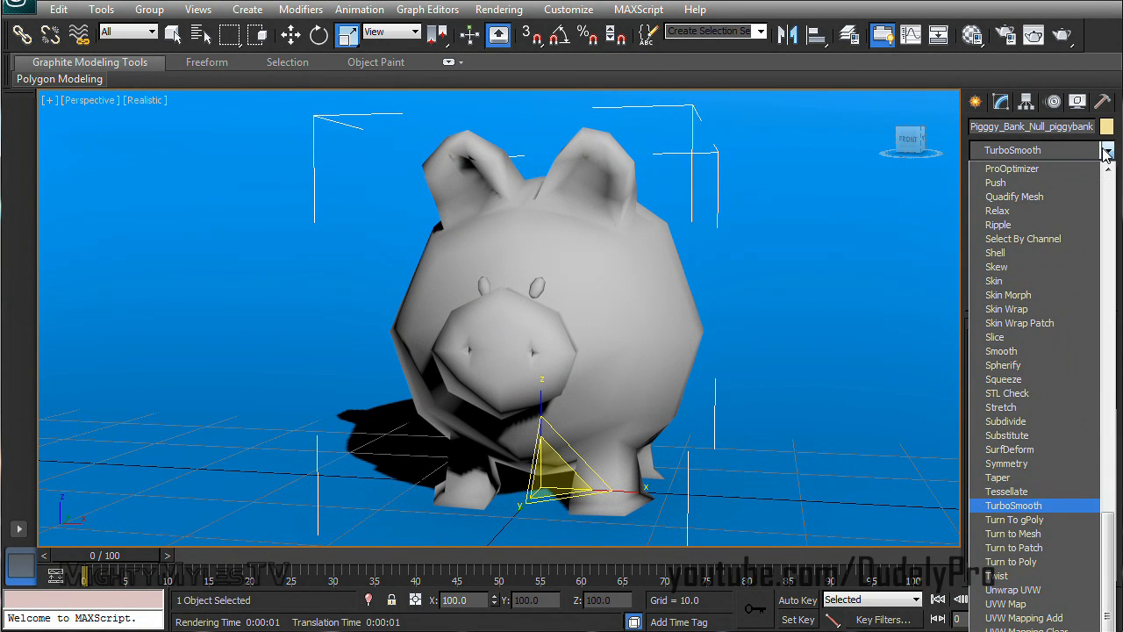
key(Return)
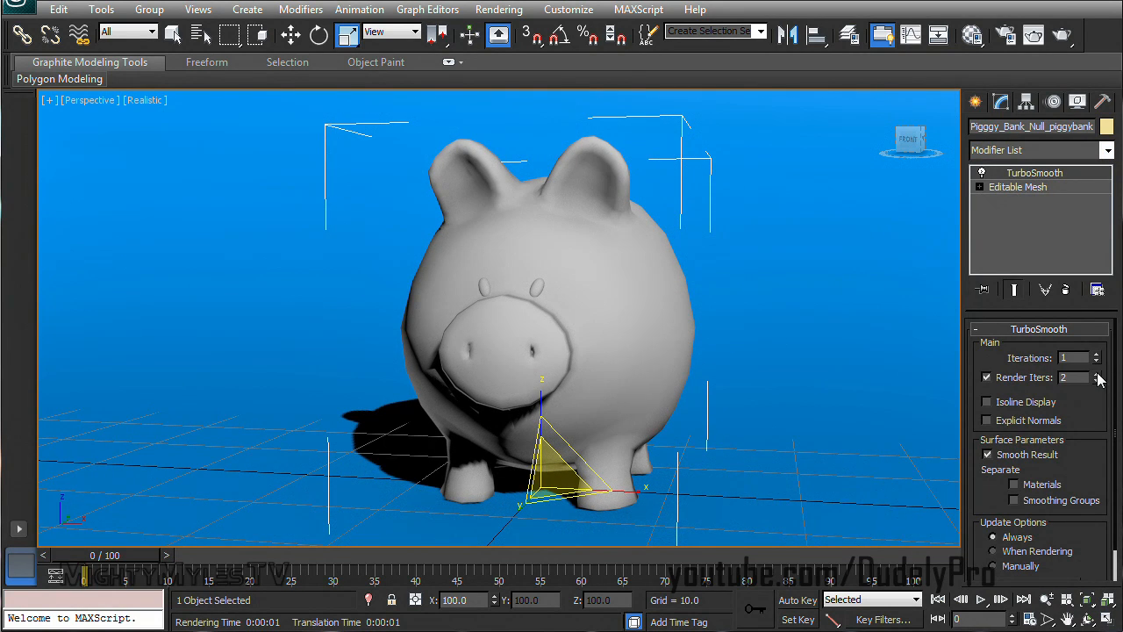
click(1033, 35)
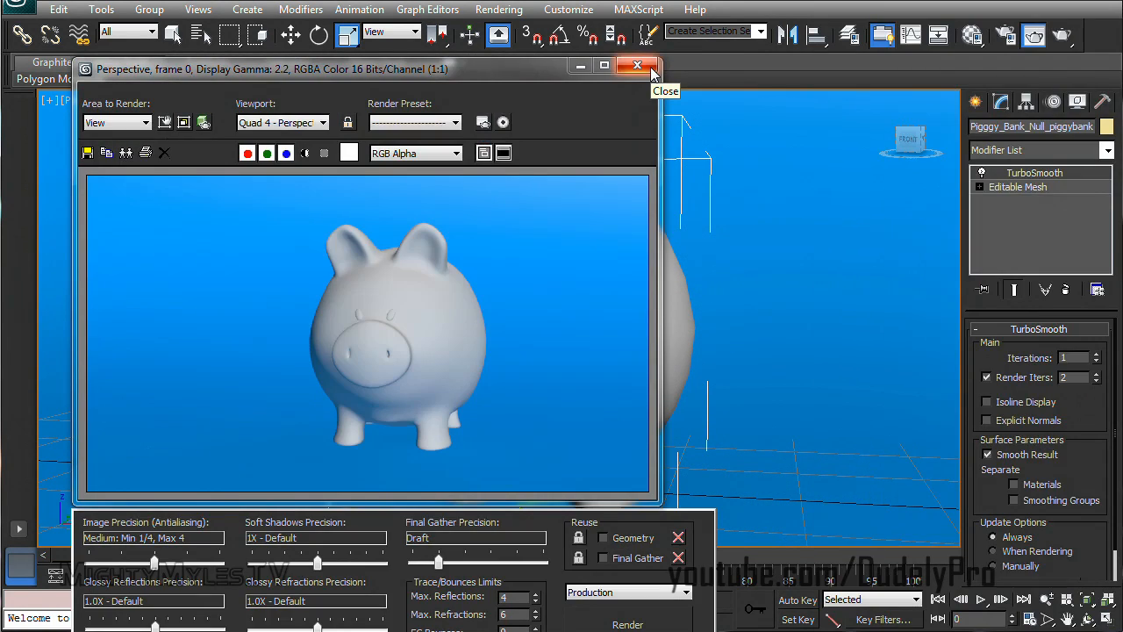
click(650, 67)
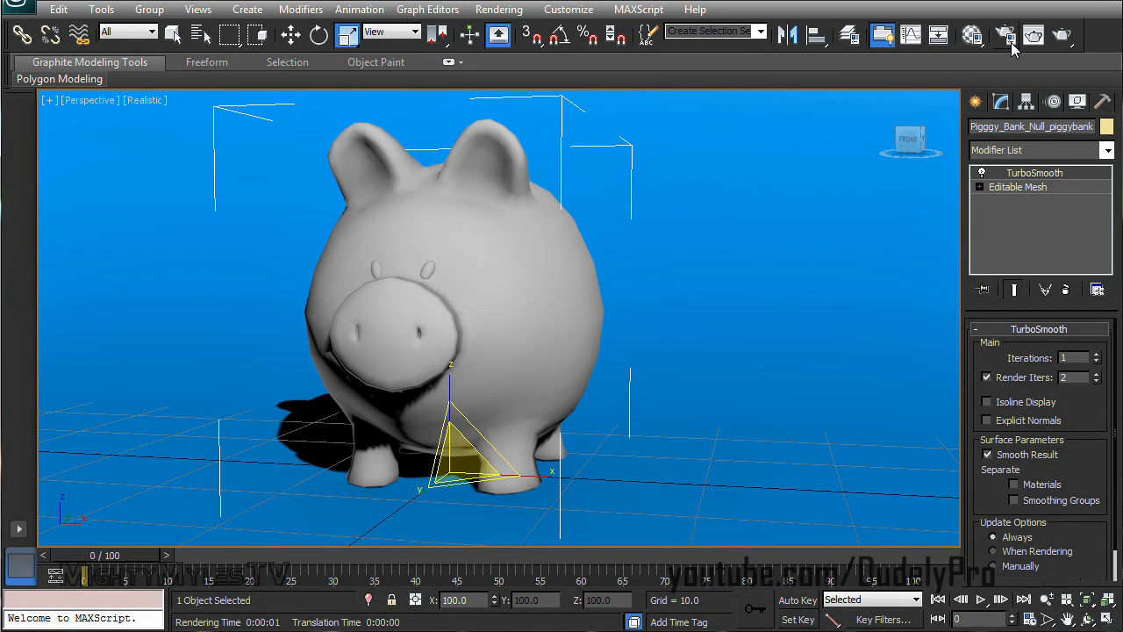
Change the _Piggycermic material's type from Standard to Autodesk Ceramic
key(m)
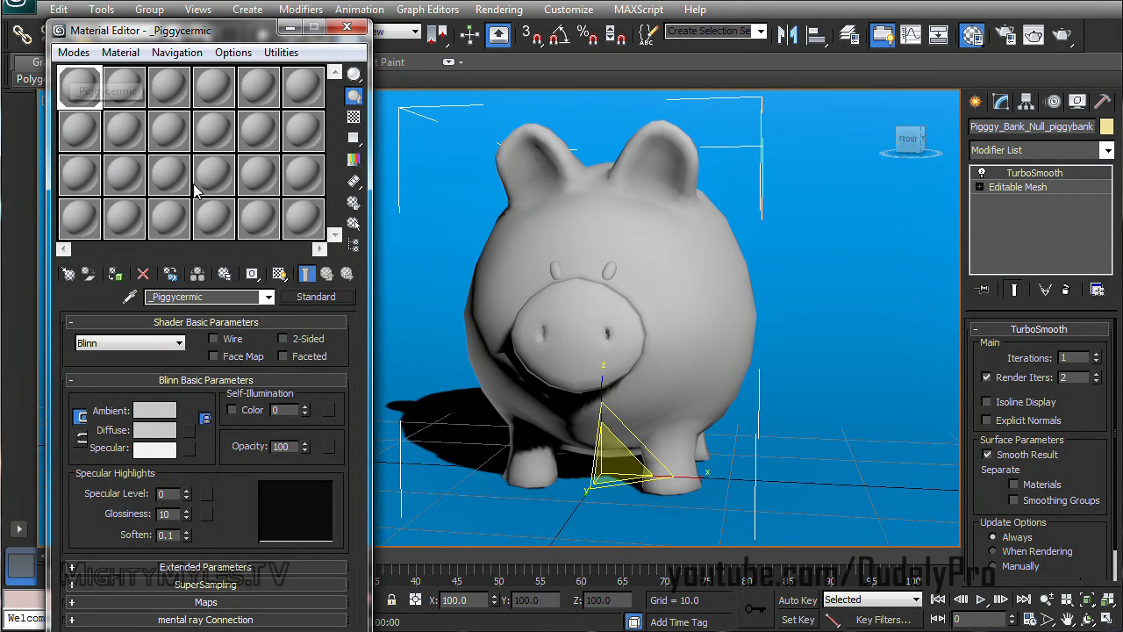
click(296, 299)
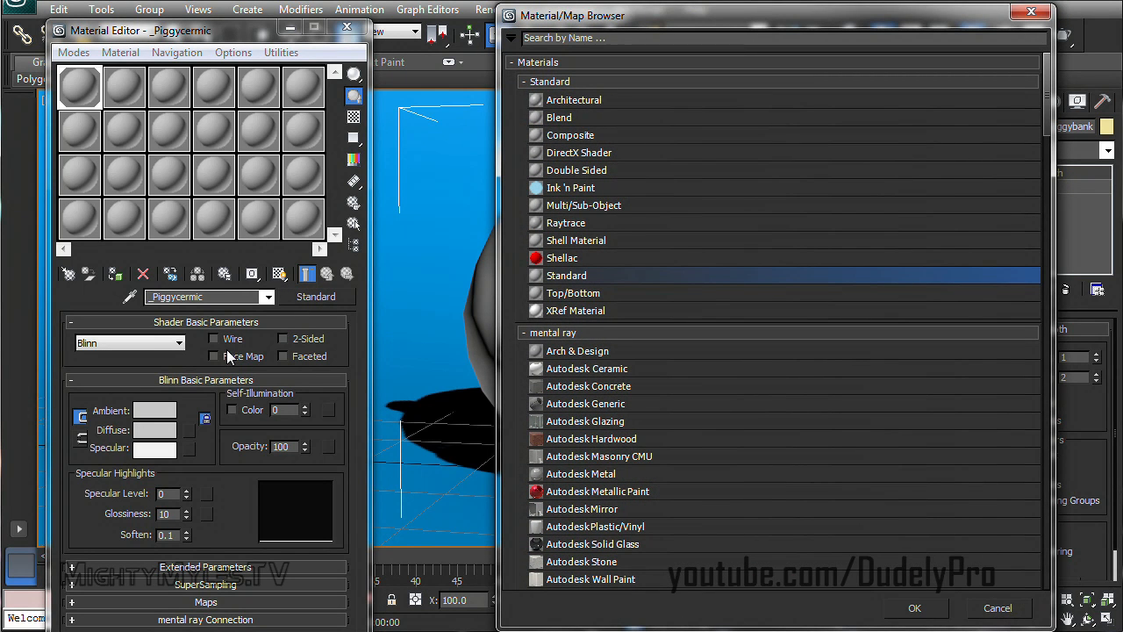
click(636, 370)
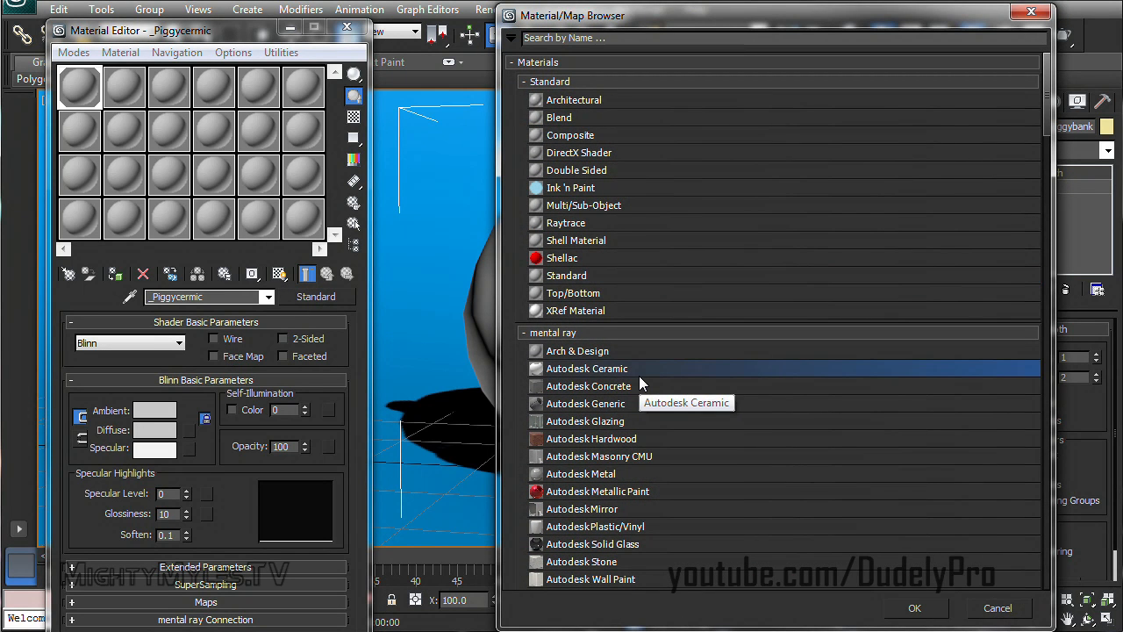
double_click(637, 369)
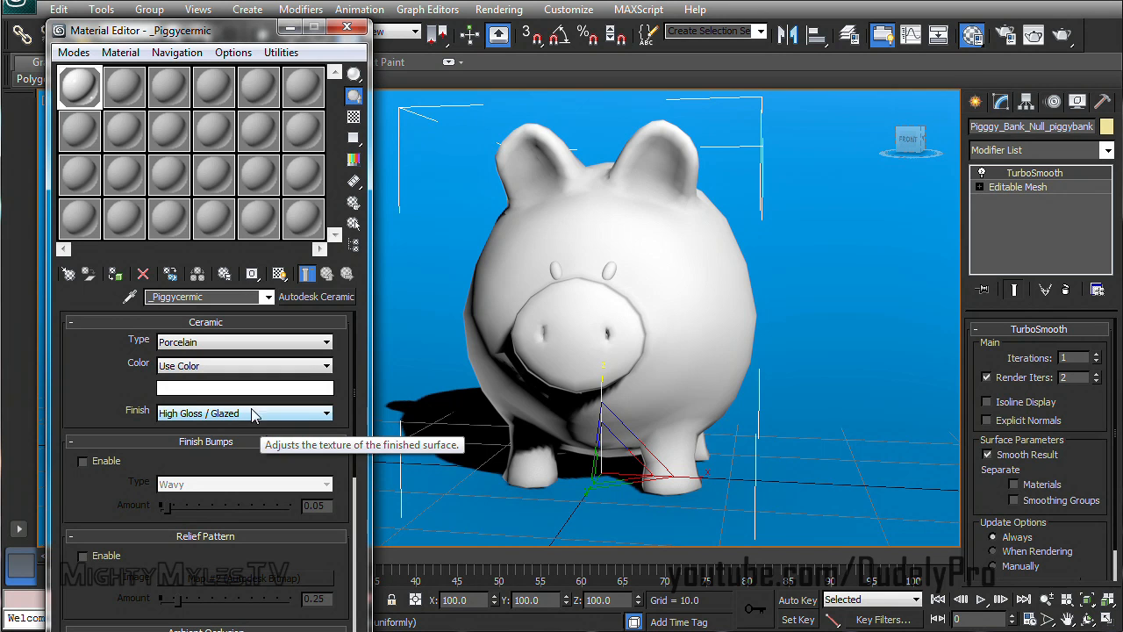
Set the ceramic material's color to pink, with hue about 0.96 and saturation about 0.7, and test render the result
click(180, 388)
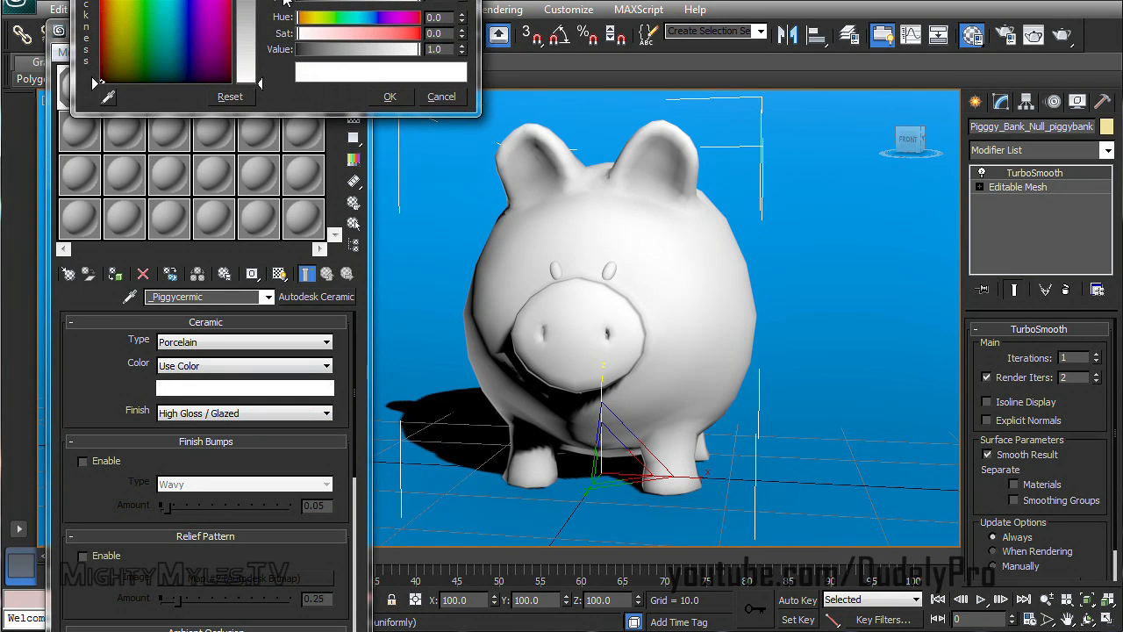
drag(291, 1, 302, 72)
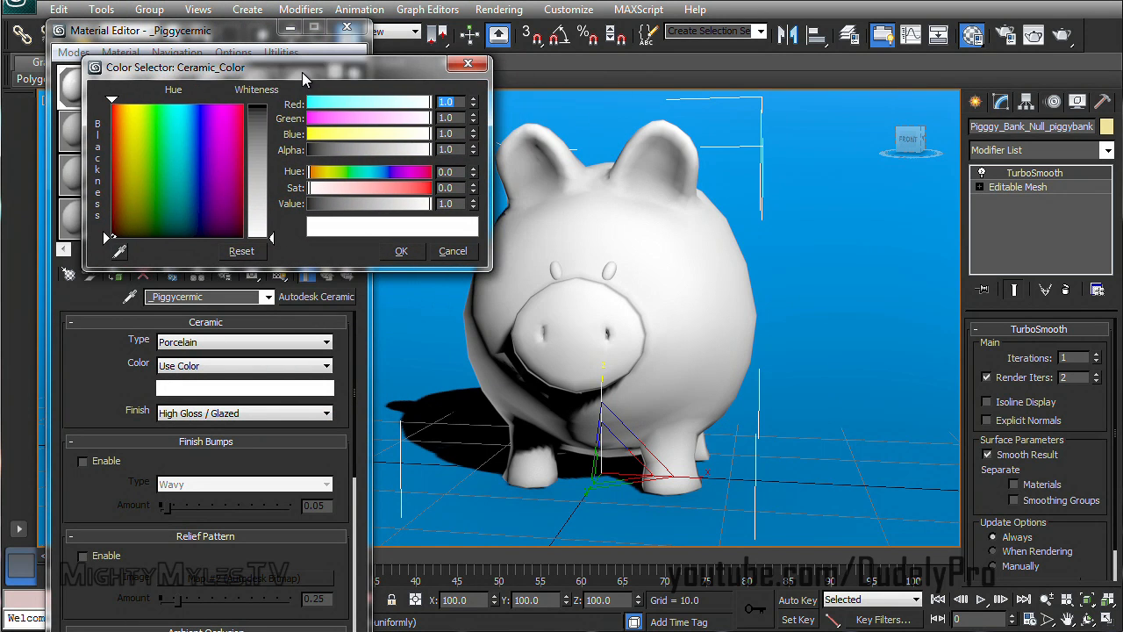
mouse_move(400, 188)
mouse_down()
mouse_move(423, 191)
mouse_move(408, 191)
mouse_up()
drag(430, 174, 394, 188)
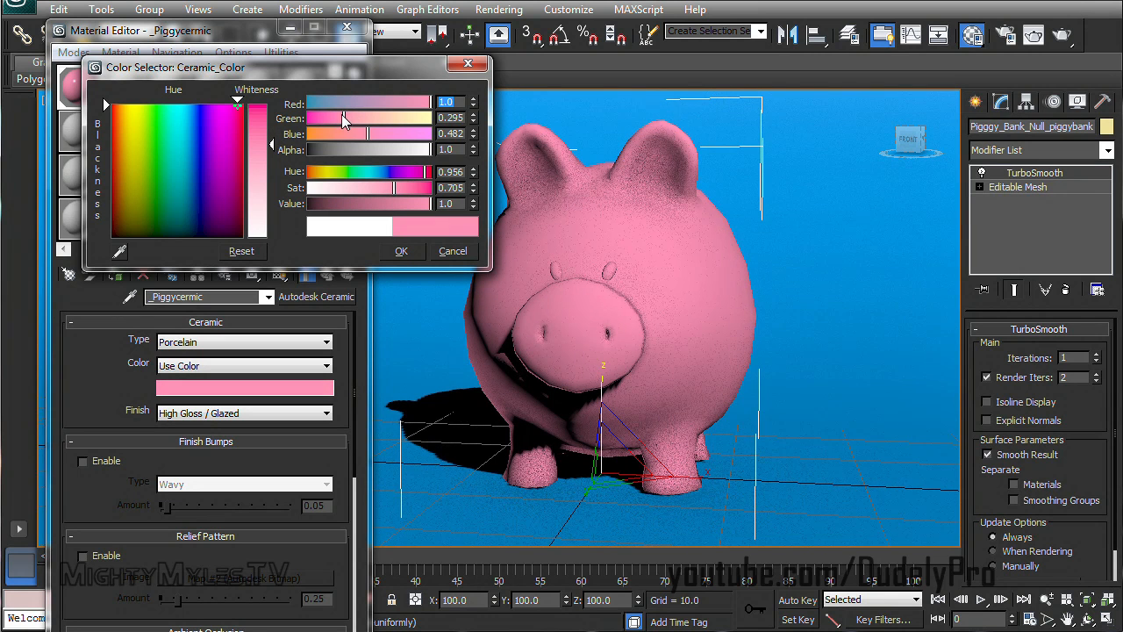
drag(393, 189, 391, 193)
click(402, 252)
click(1048, 35)
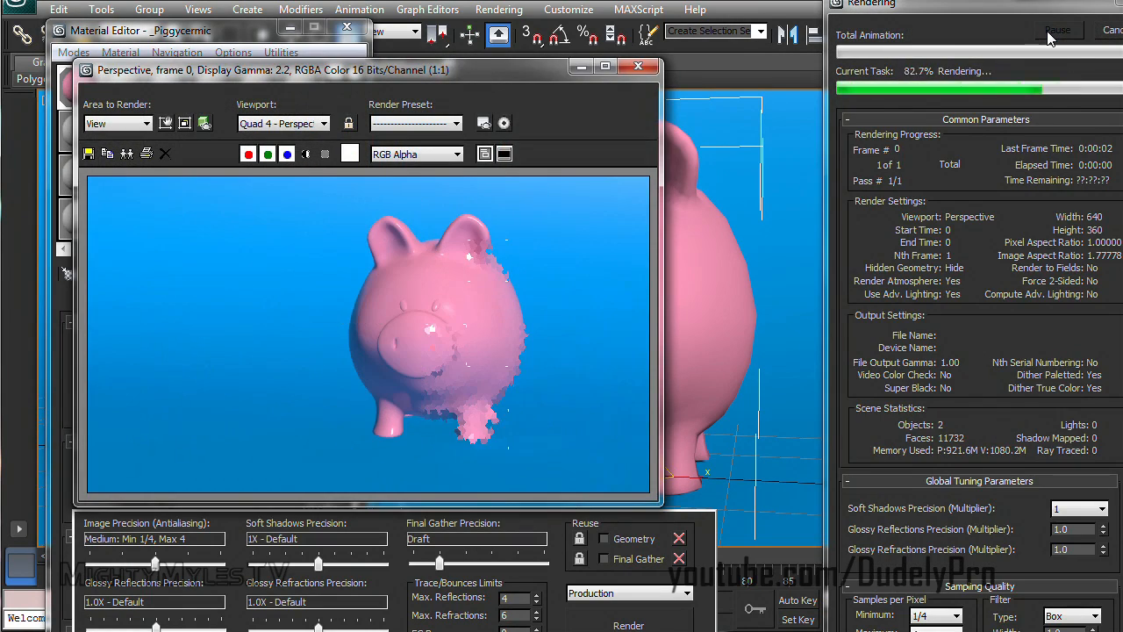
click(644, 65)
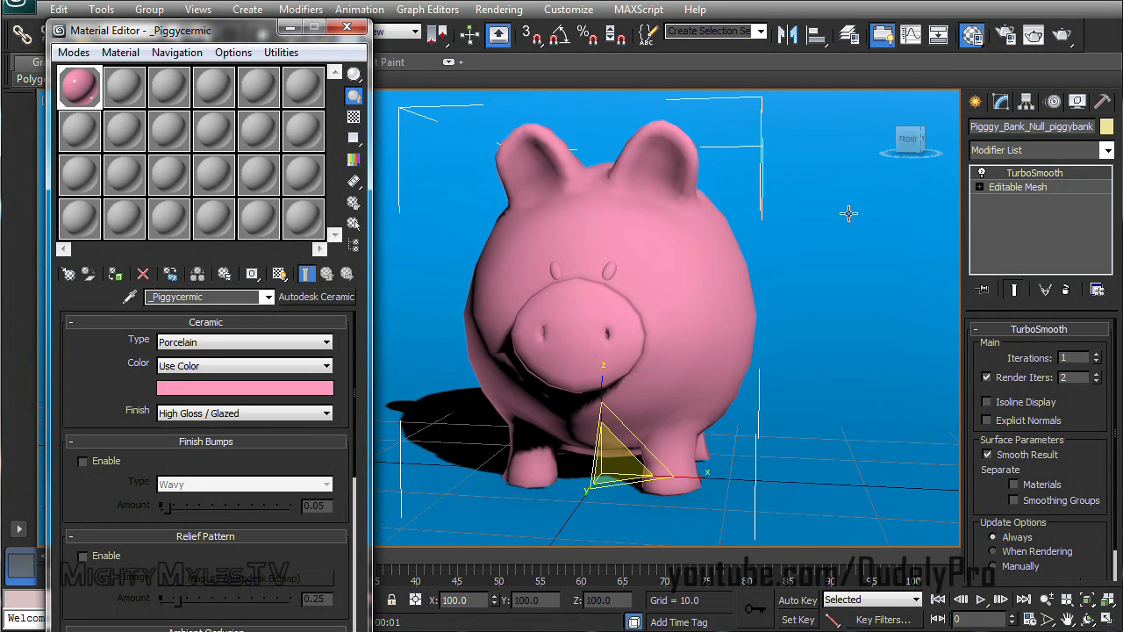
Select the piggy bank's two eyes at the Element level of its Editable Mesh
click(1026, 187)
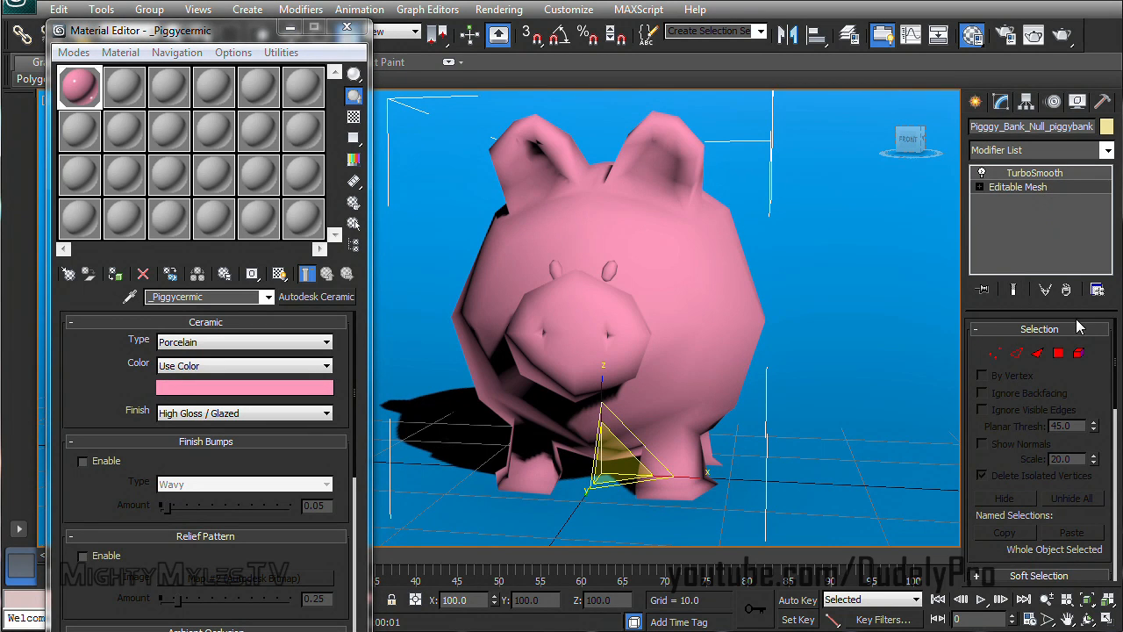
click(1080, 354)
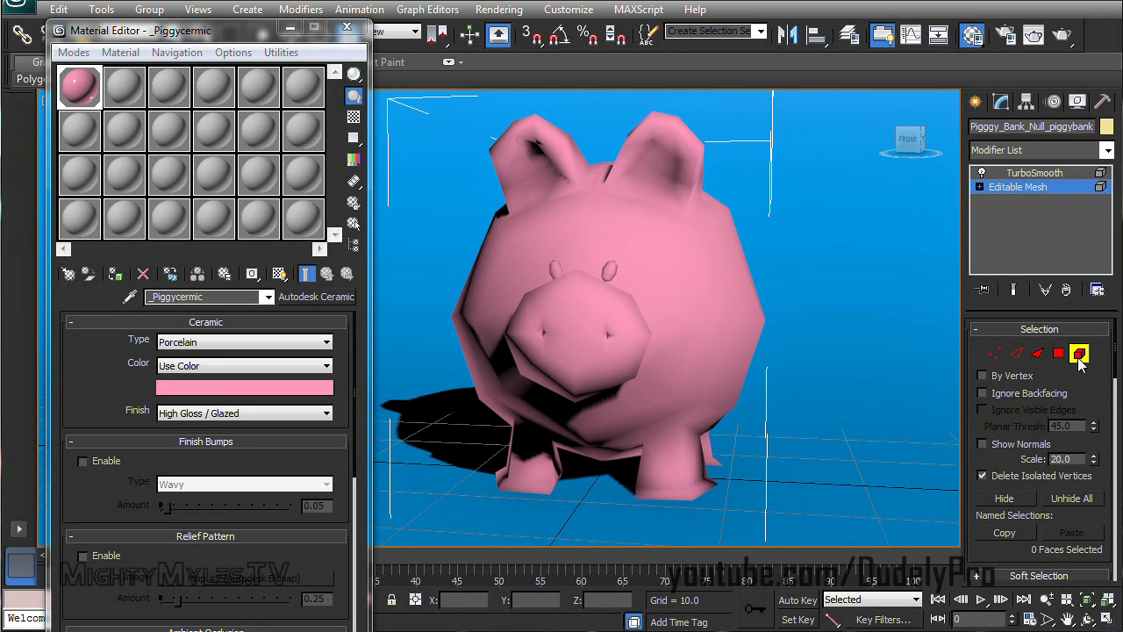
click(605, 277)
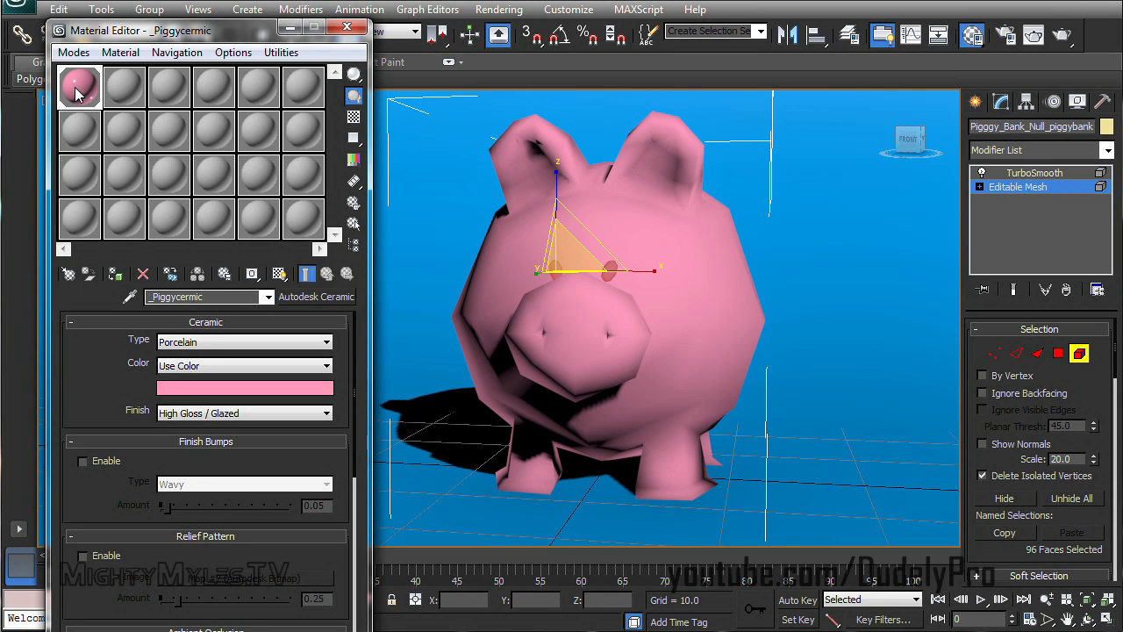
Copy the pink ceramic material to the second sample slot, rename it _Piggycermic black, and set its color to black
drag(80, 87, 121, 87)
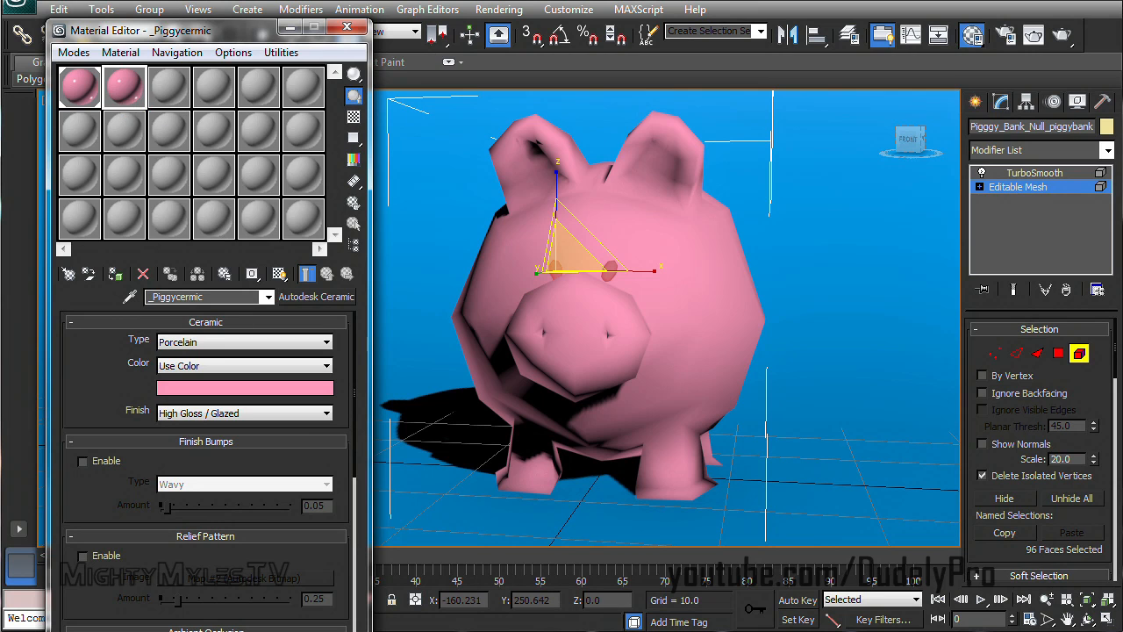
text(black)
click(212, 388)
drag(106, 105, 103, 231)
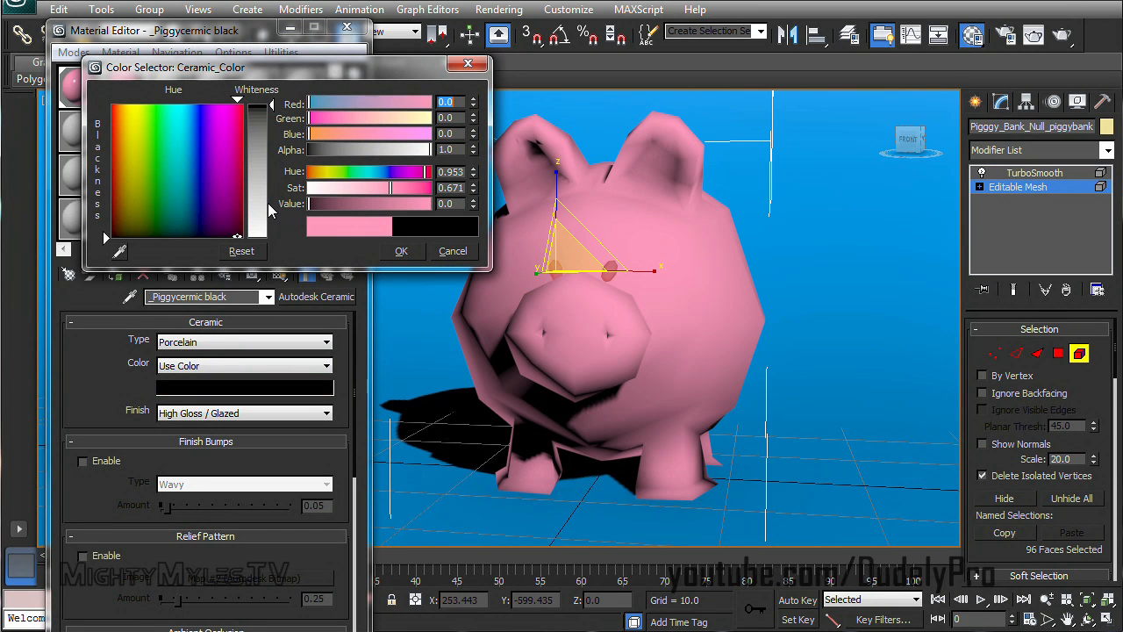
click(415, 252)
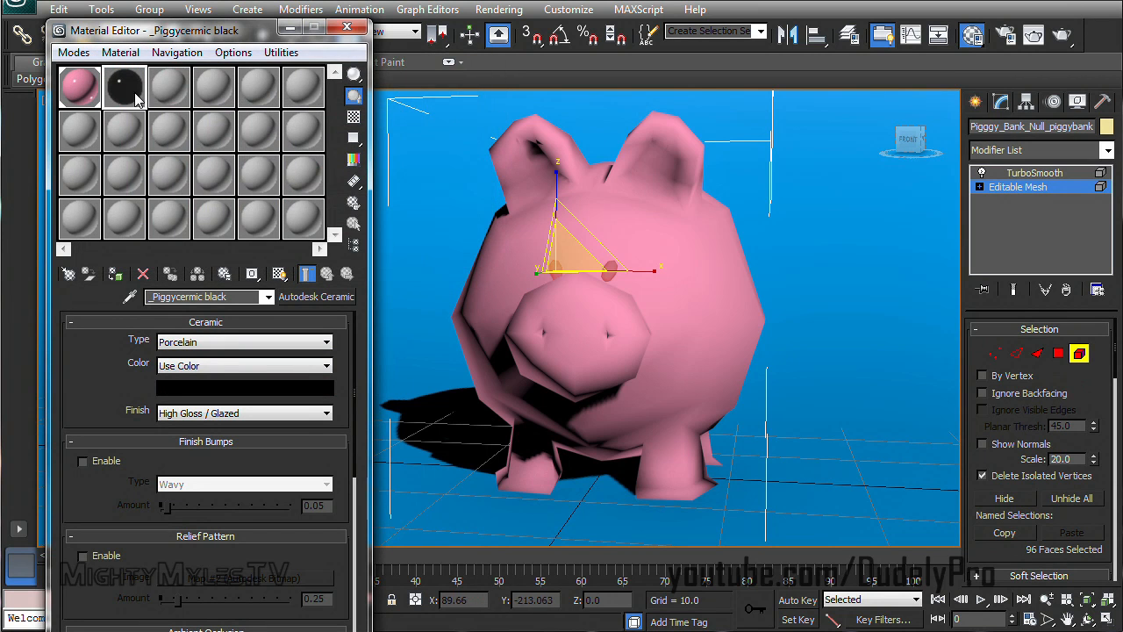
Apply the black ceramic material to the selected eyes, clear the selection, and test render the perspective view
click(896, 286)
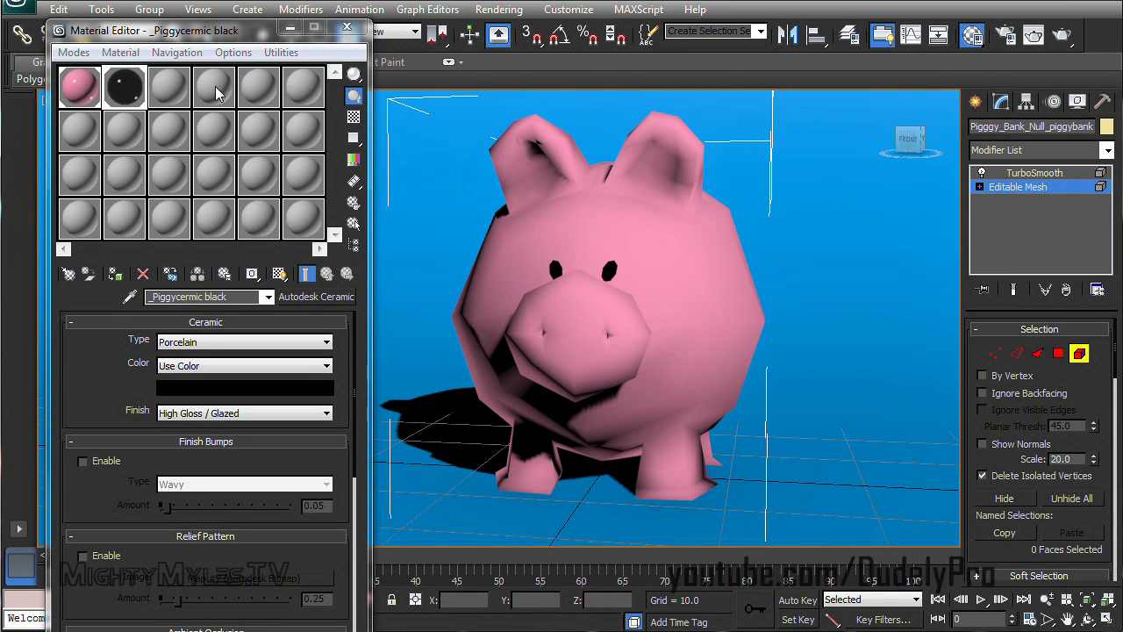
key(shift+q)
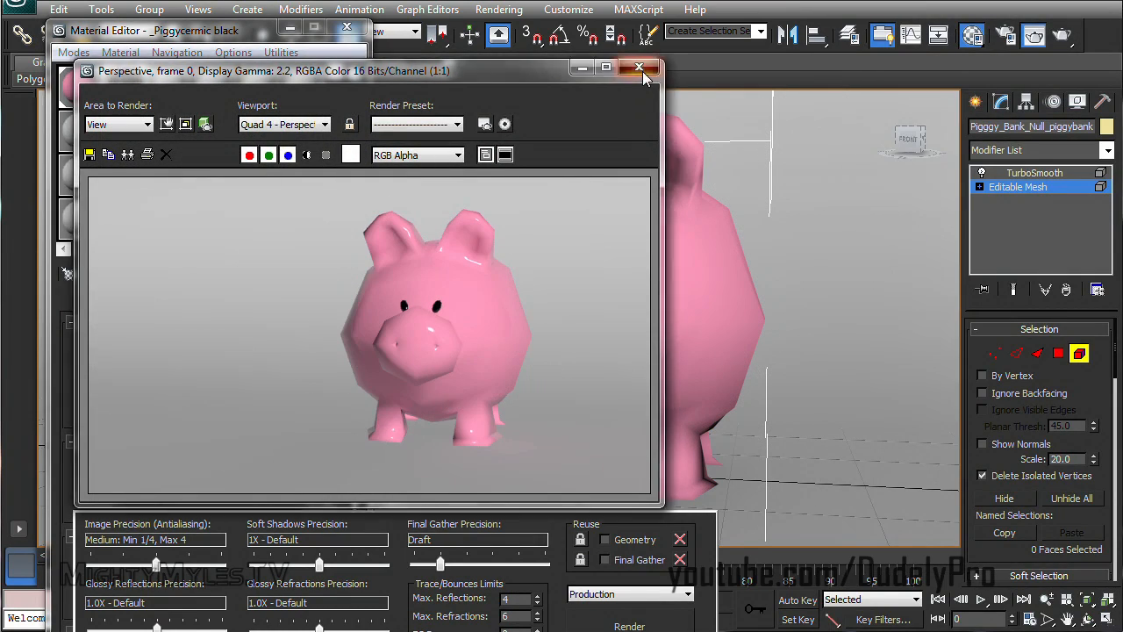
click(640, 69)
Return to the TurboSmooth level of the piggy bank, render it again, and inspect the eyes up close
click(1036, 173)
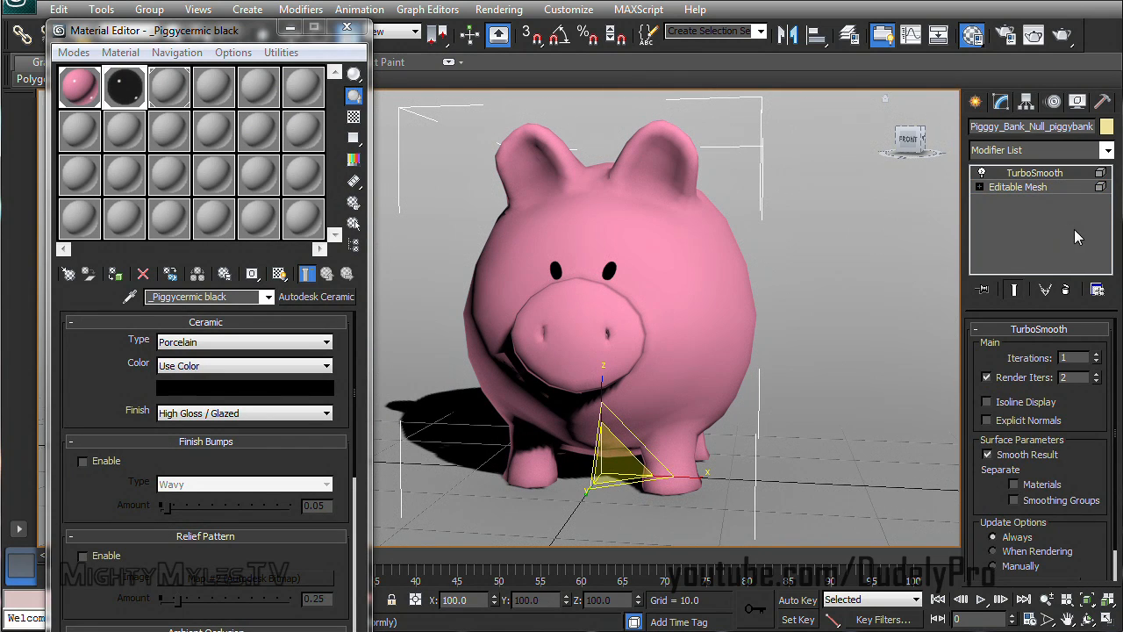
click(1063, 35)
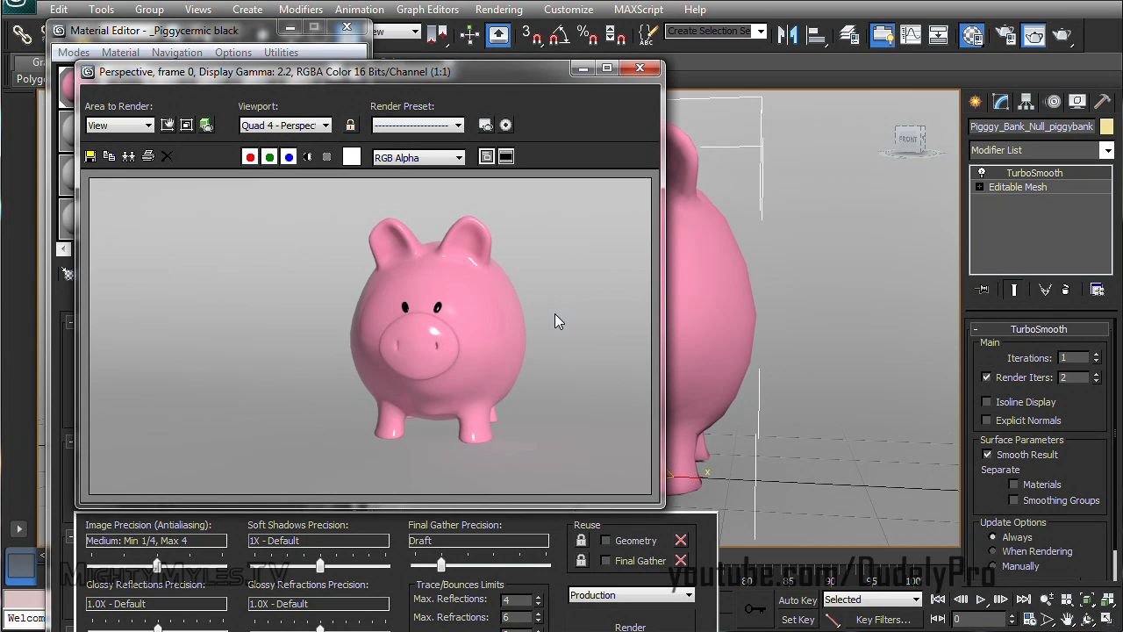
scroll(554, 325, up, 5)
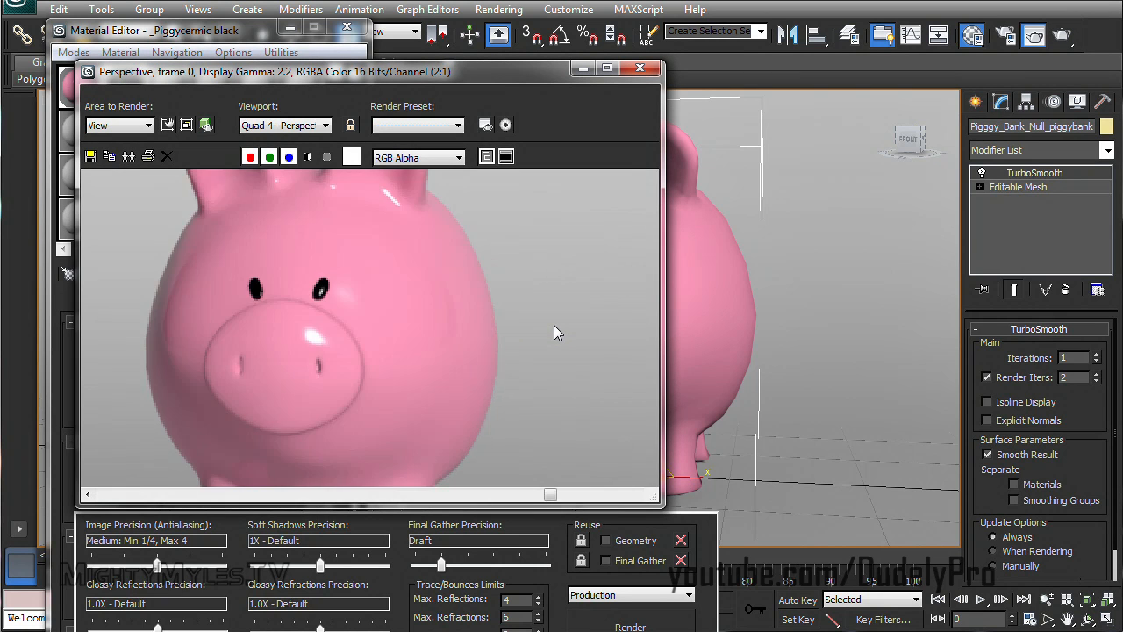
middle_drag(422, 329, 592, 342)
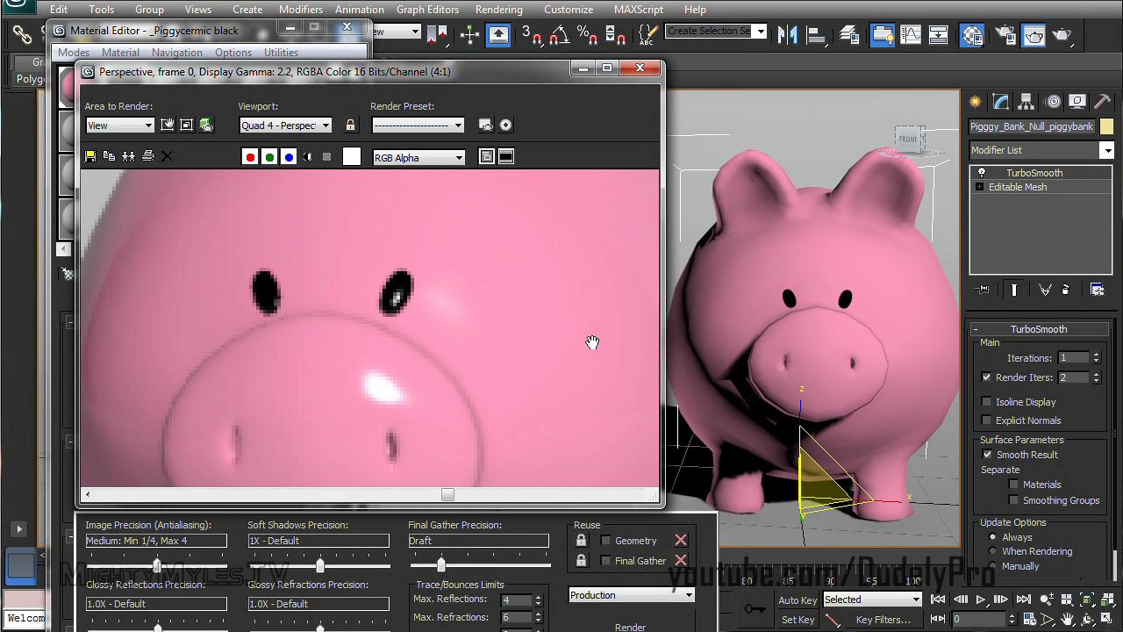
scroll(589, 339, down, 5)
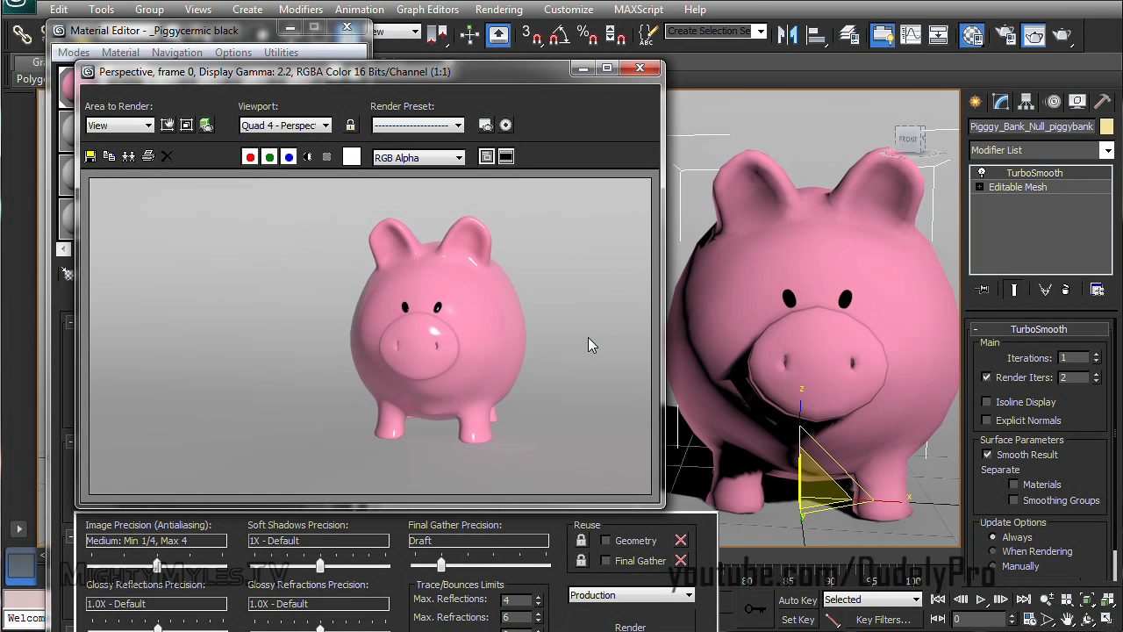
click(639, 68)
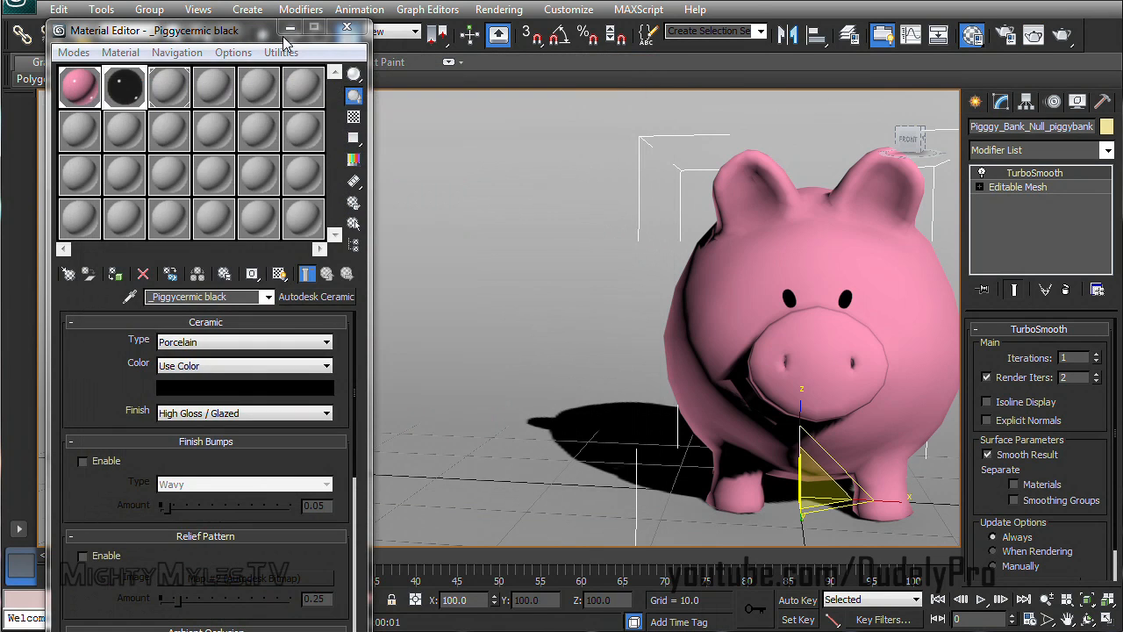
Create a photometric Free Light beside the piggy bank with mr Photographic Exposure Control, raising it to about X 74, Y -7, Z 38
click(346, 32)
middle_drag(524, 243, 356, 197)
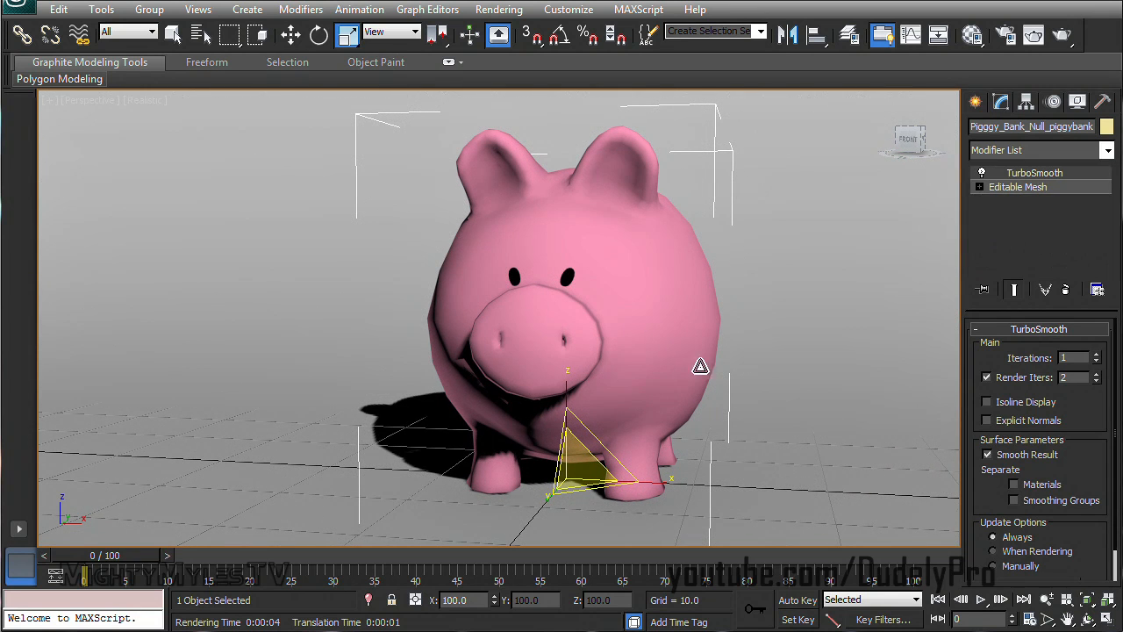
click(977, 103)
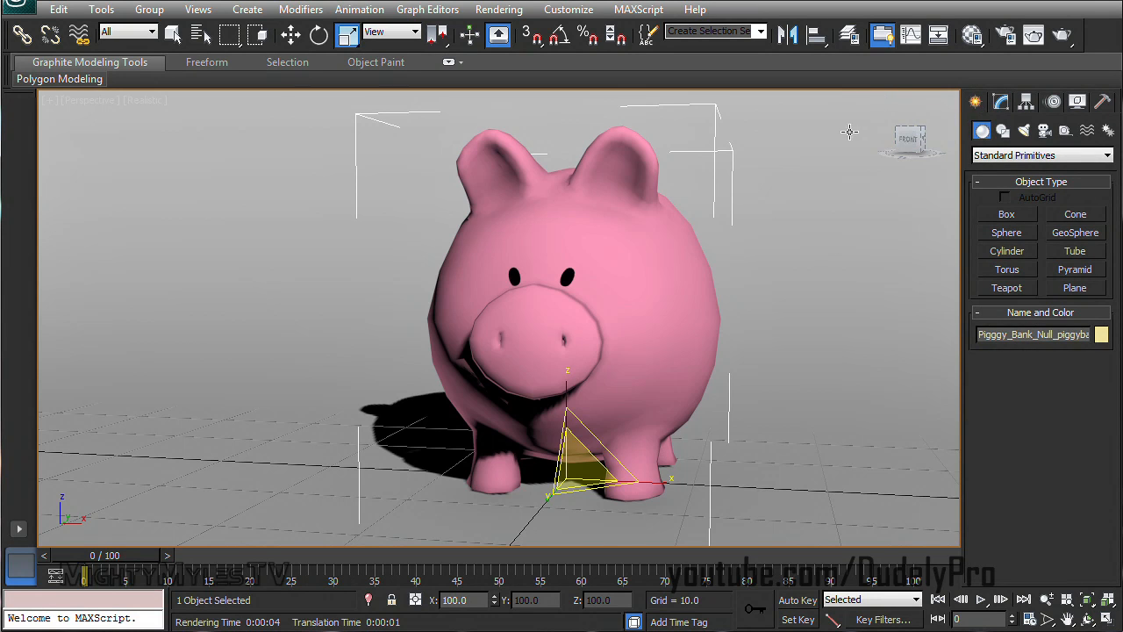
click(1024, 132)
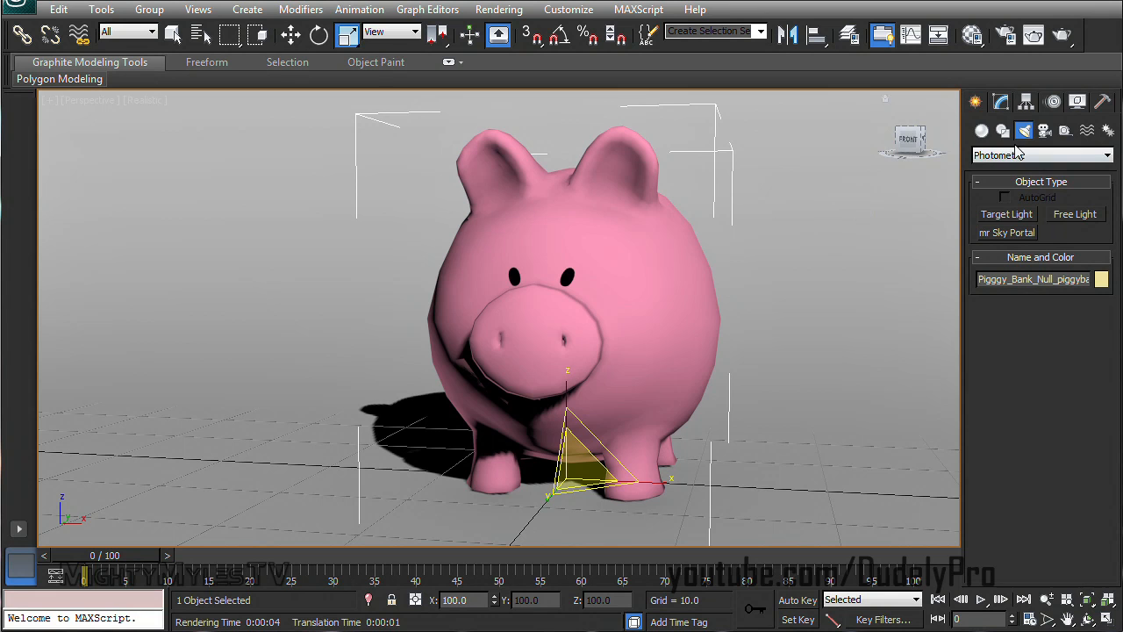
click(1083, 218)
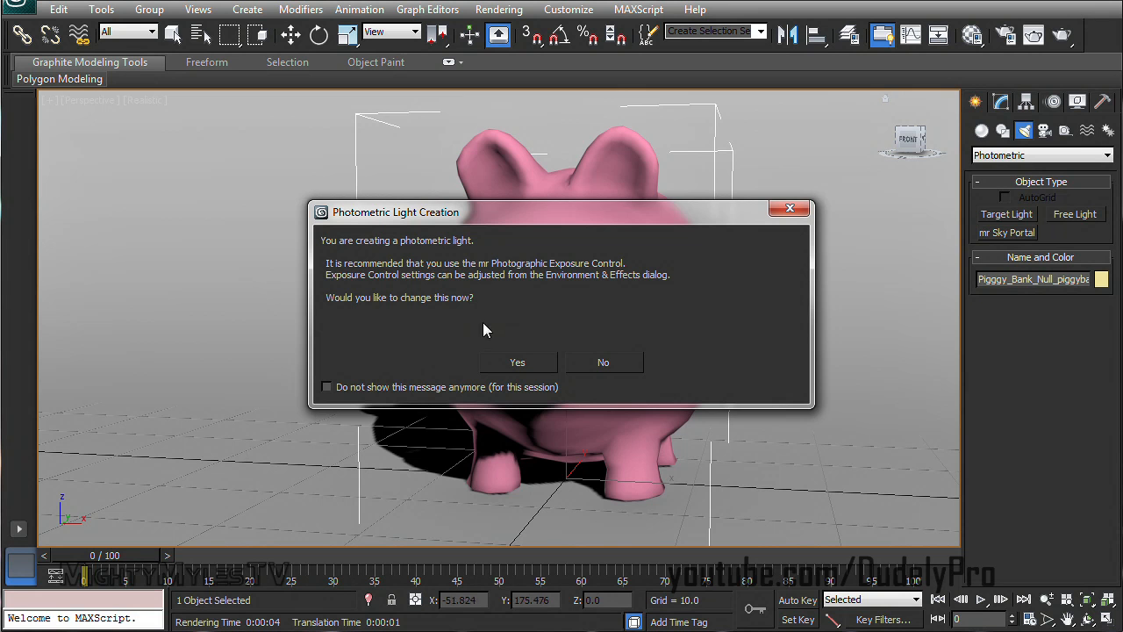
click(518, 363)
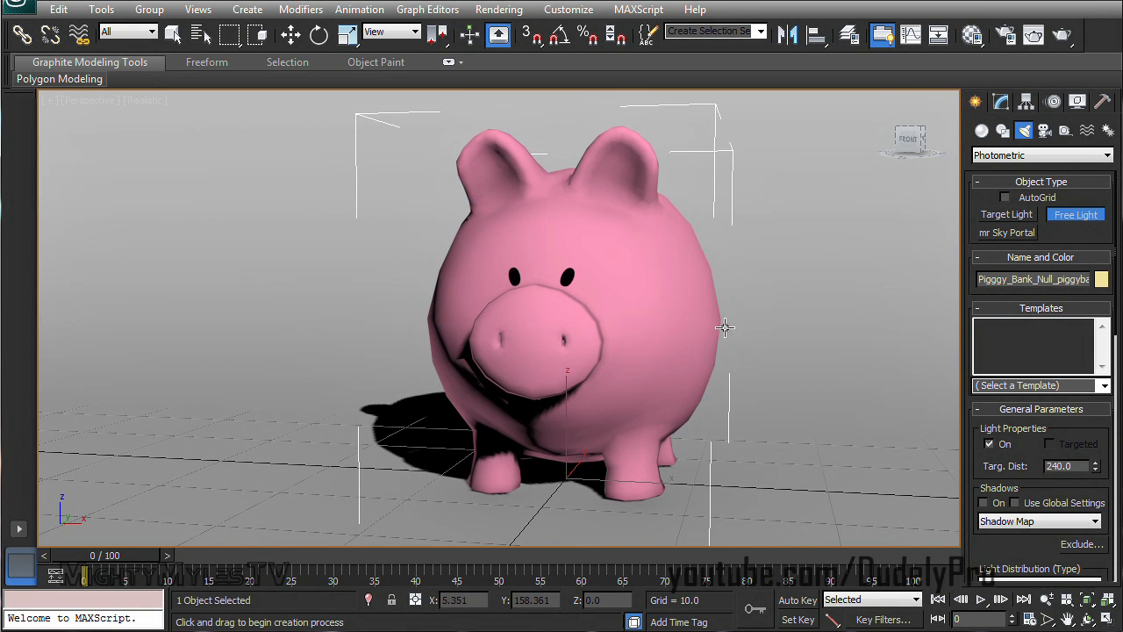
middle_drag(805, 322, 605, 373)
scroll(708, 324, down, 5)
click(711, 401)
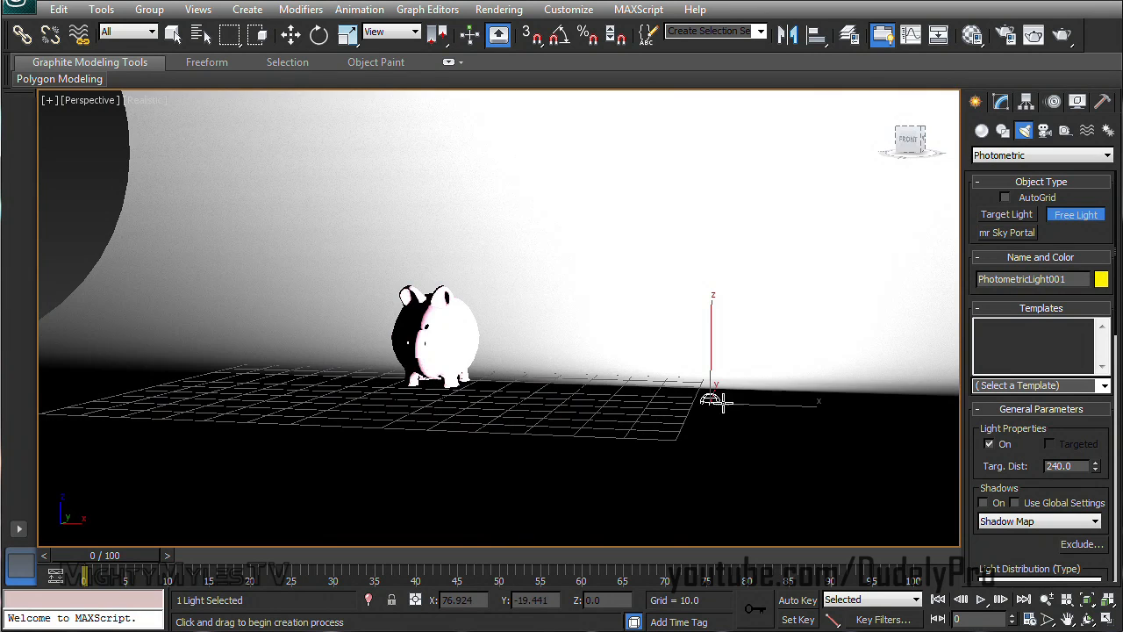
alt+middle_drag(690, 354, 724, 364)
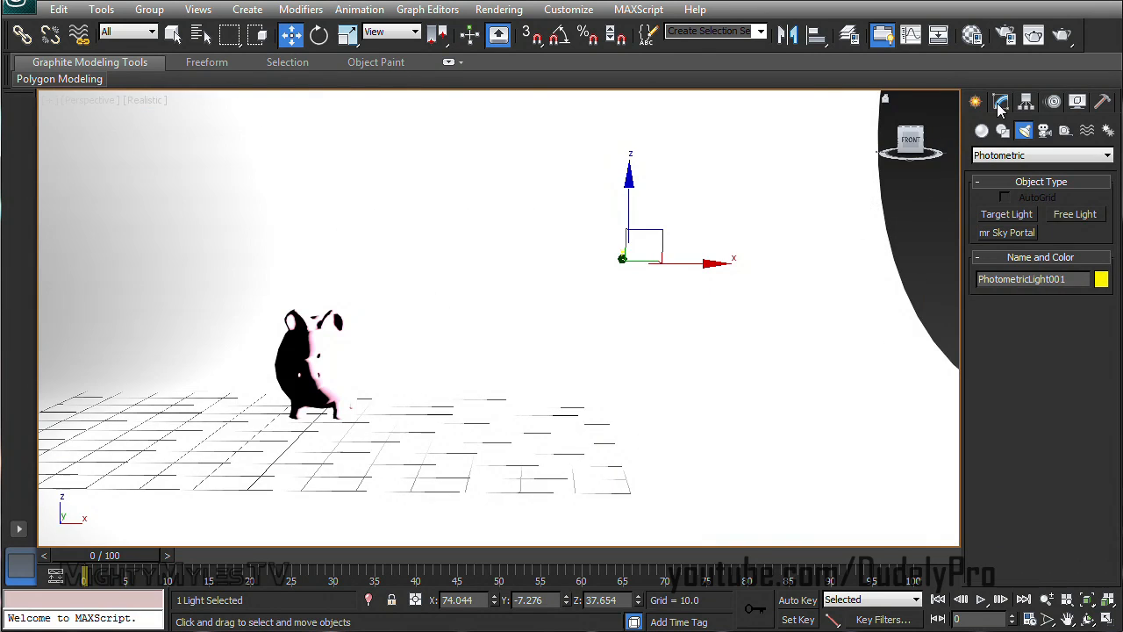
Enable the free light's shadows as Ray Traced Shadows and move the light to about X 80, Z 48
click(1000, 102)
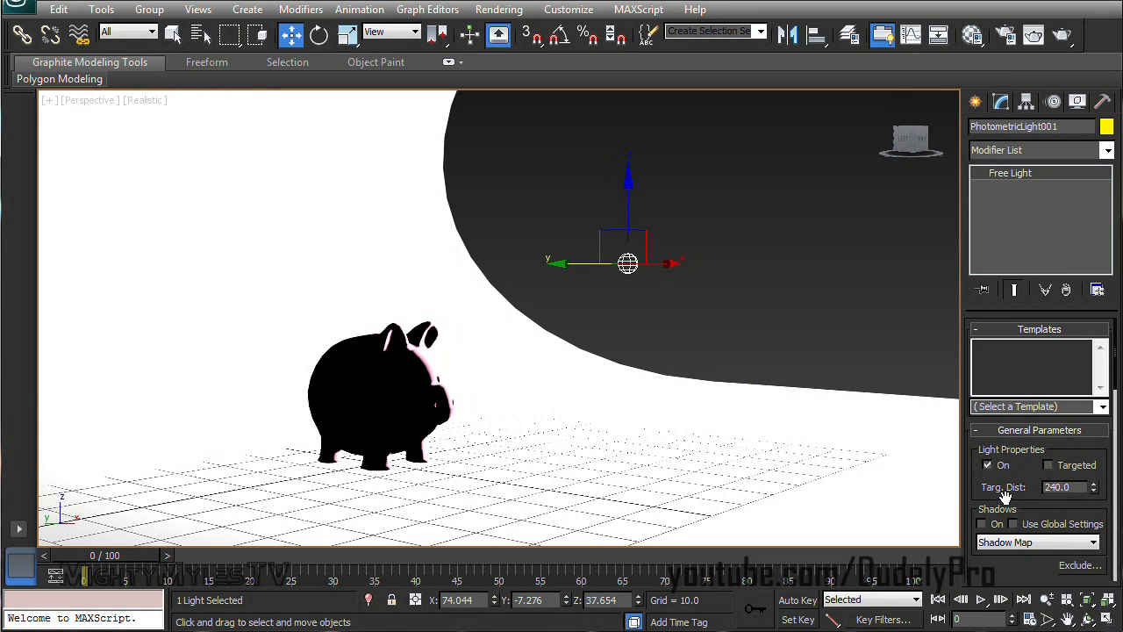
click(981, 524)
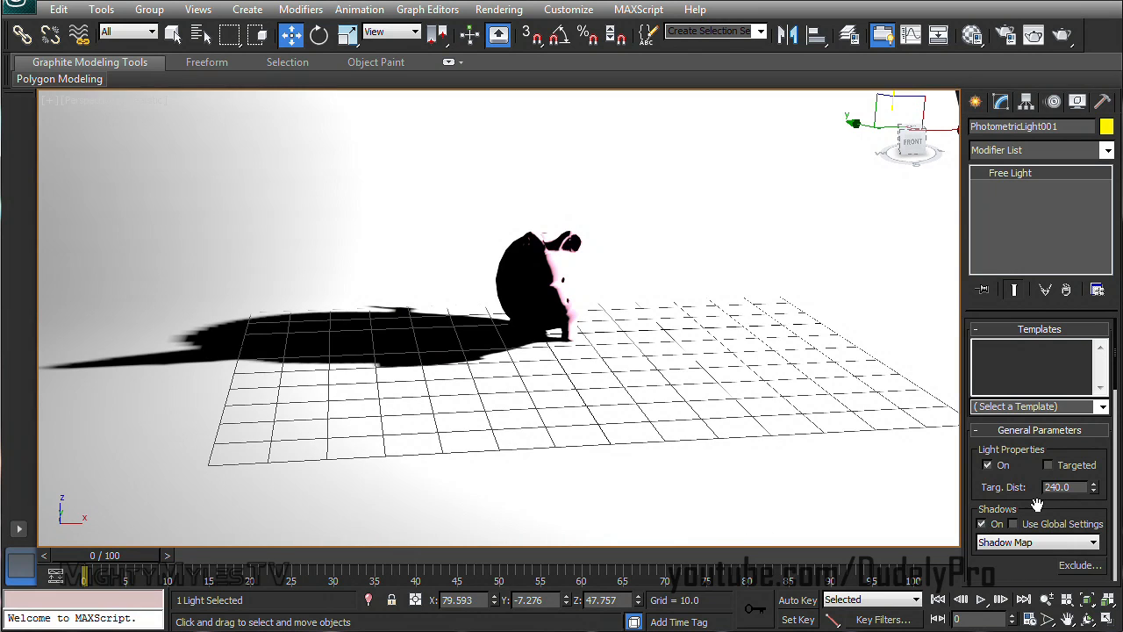
scroll(1037, 506, down, 3)
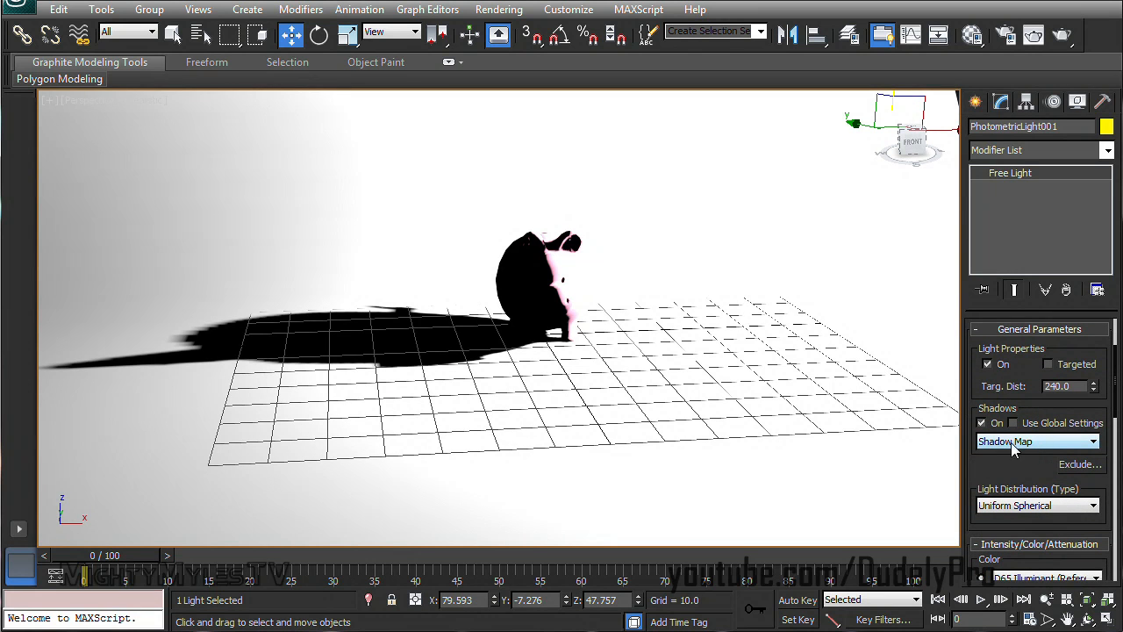
click(1015, 446)
click(1018, 503)
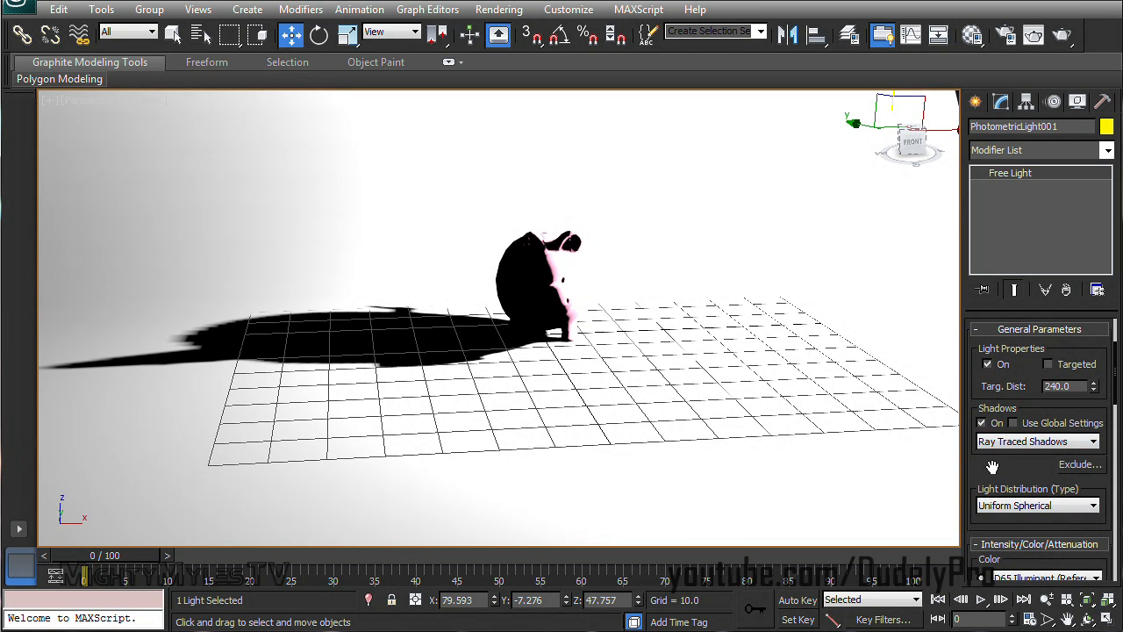
Try the Spotlight distribution type on the free light
alt+middle_drag(932, 428, 777, 371)
drag(1012, 466, 1012, 369)
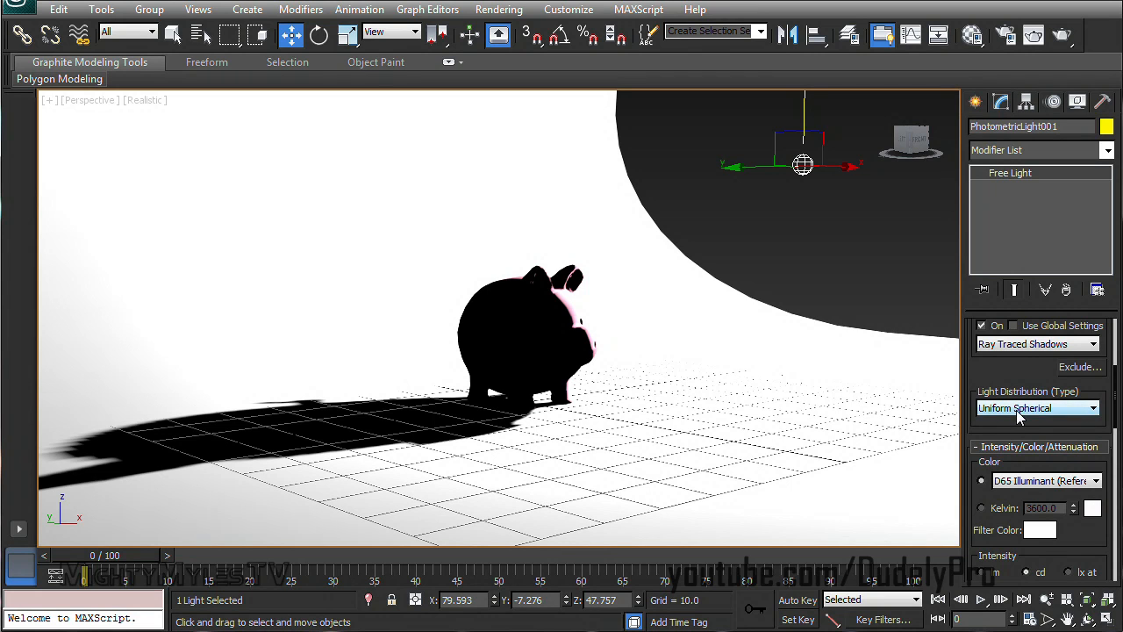
middle_drag(739, 240, 794, 265)
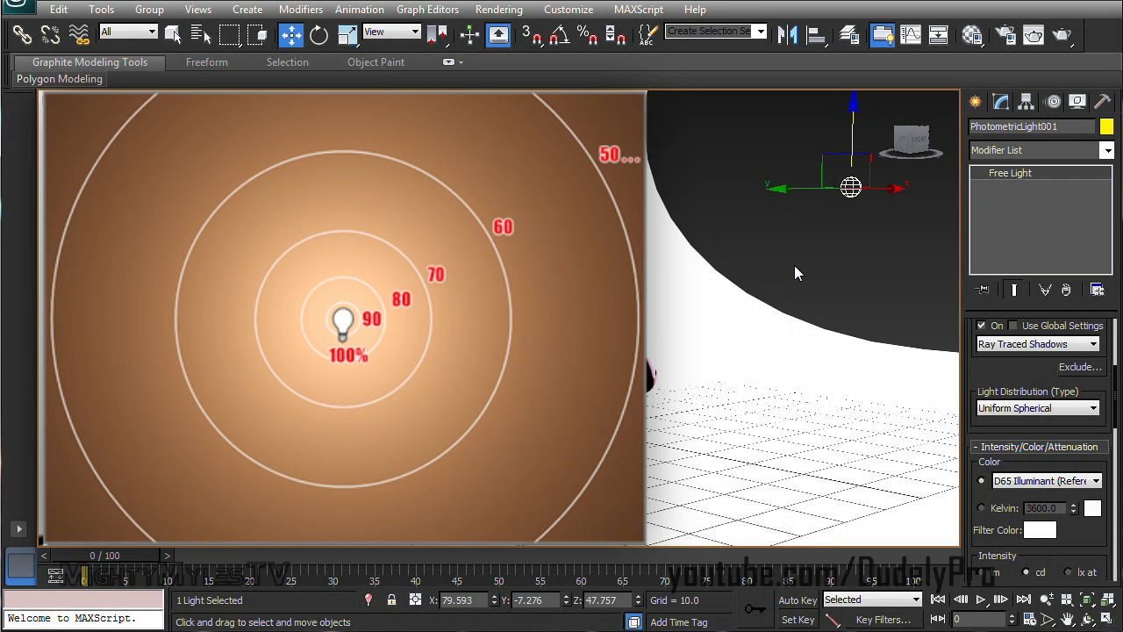
click(1005, 408)
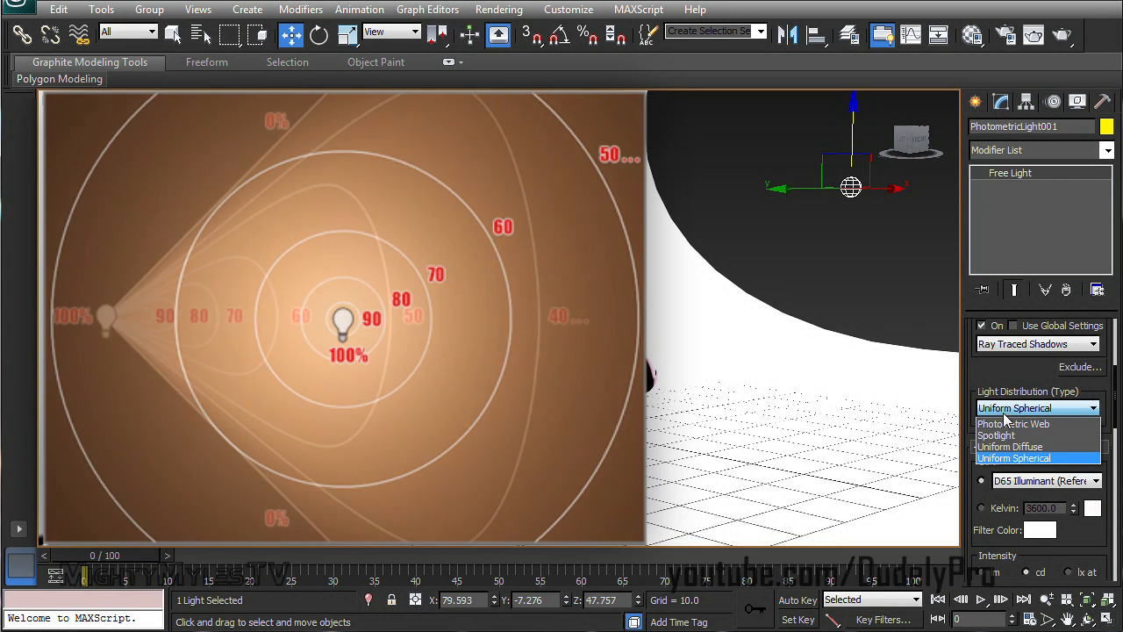
click(997, 436)
Set the free light's distribution type to Uniform Diffuse
click(1031, 408)
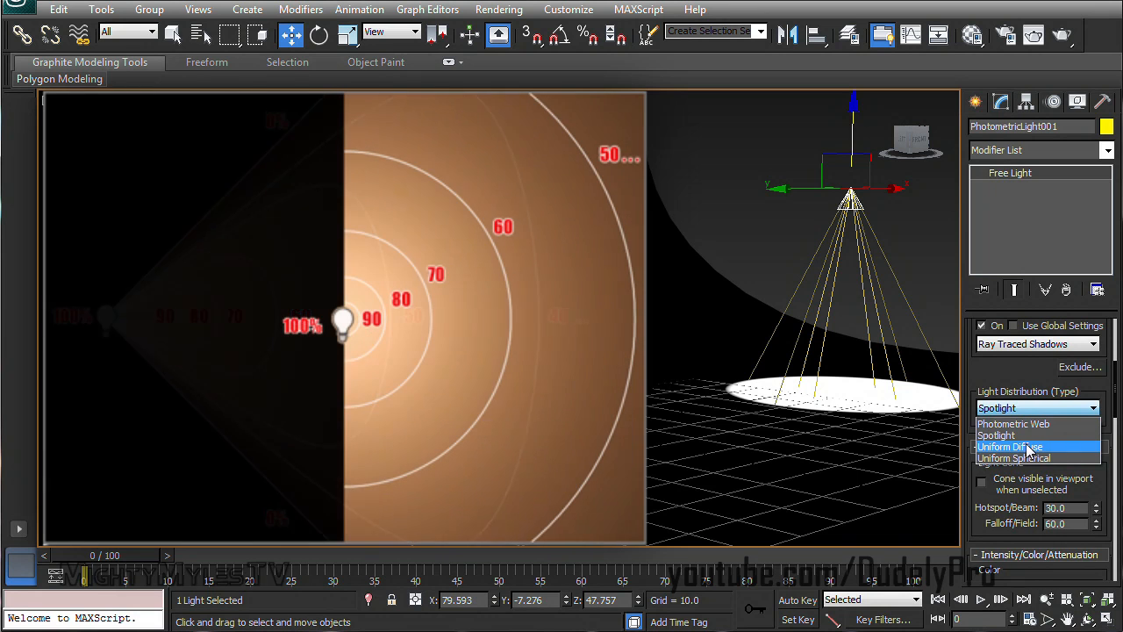
click(1027, 446)
click(1022, 409)
click(1022, 409)
click(1021, 409)
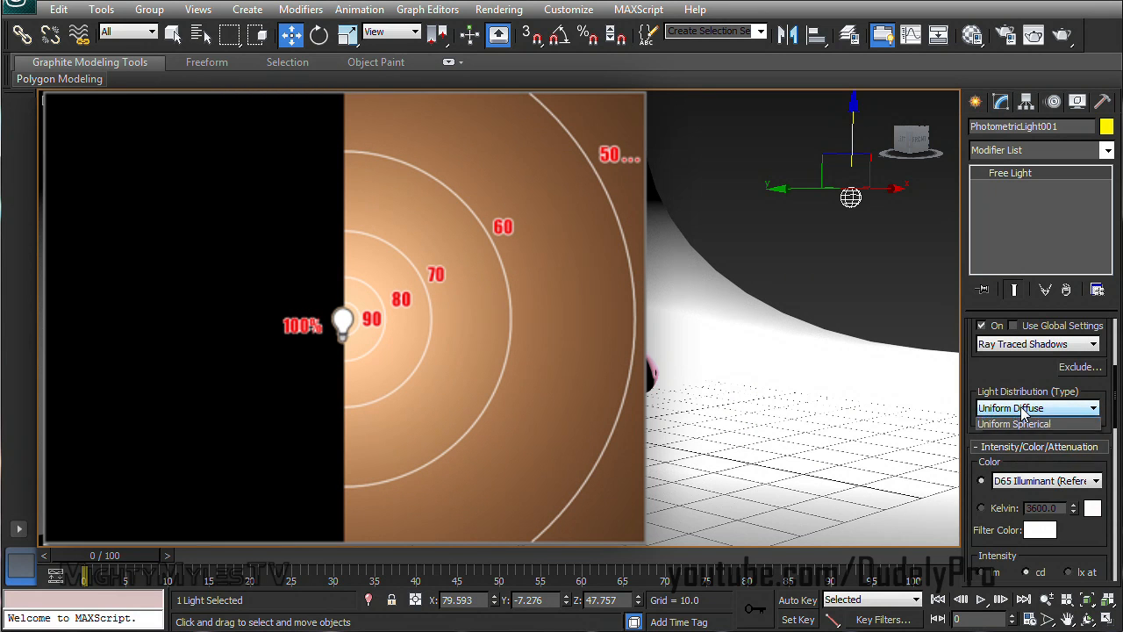
click(1023, 410)
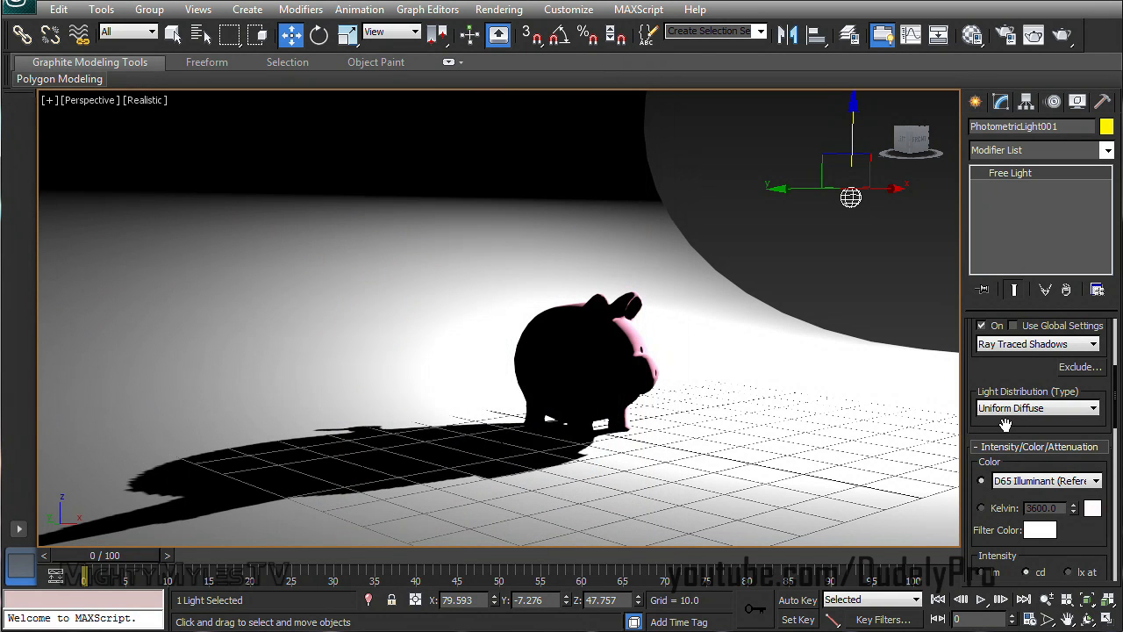
Set the free light's emitting shape to Rectangle under its area shadow settings
drag(1005, 425, 963, 22)
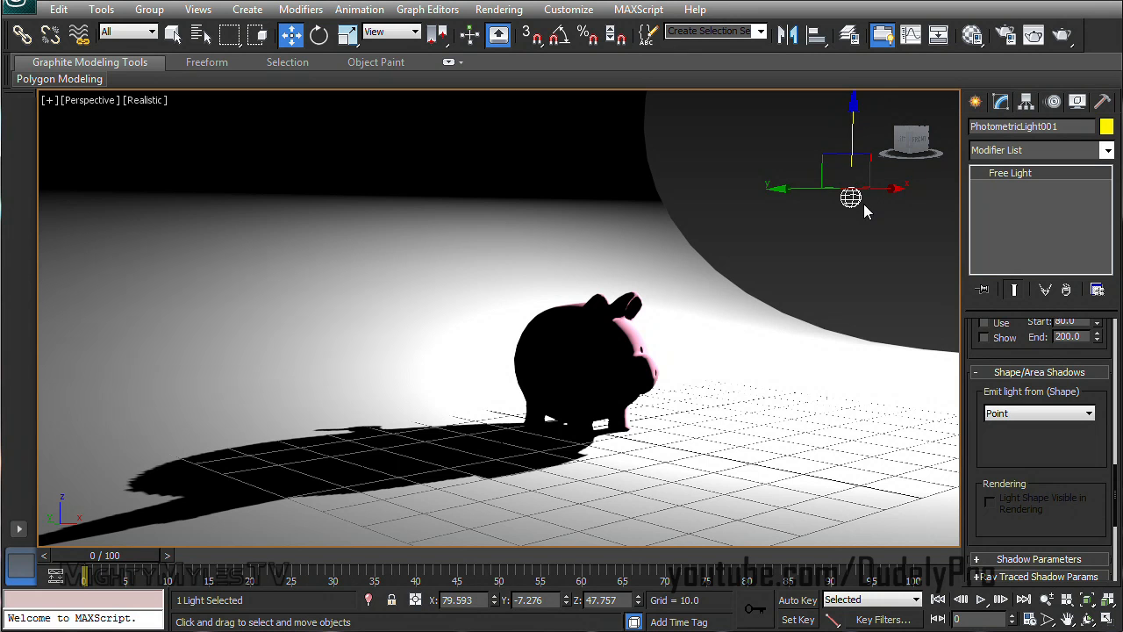
alt+middle_drag(860, 214, 713, 319)
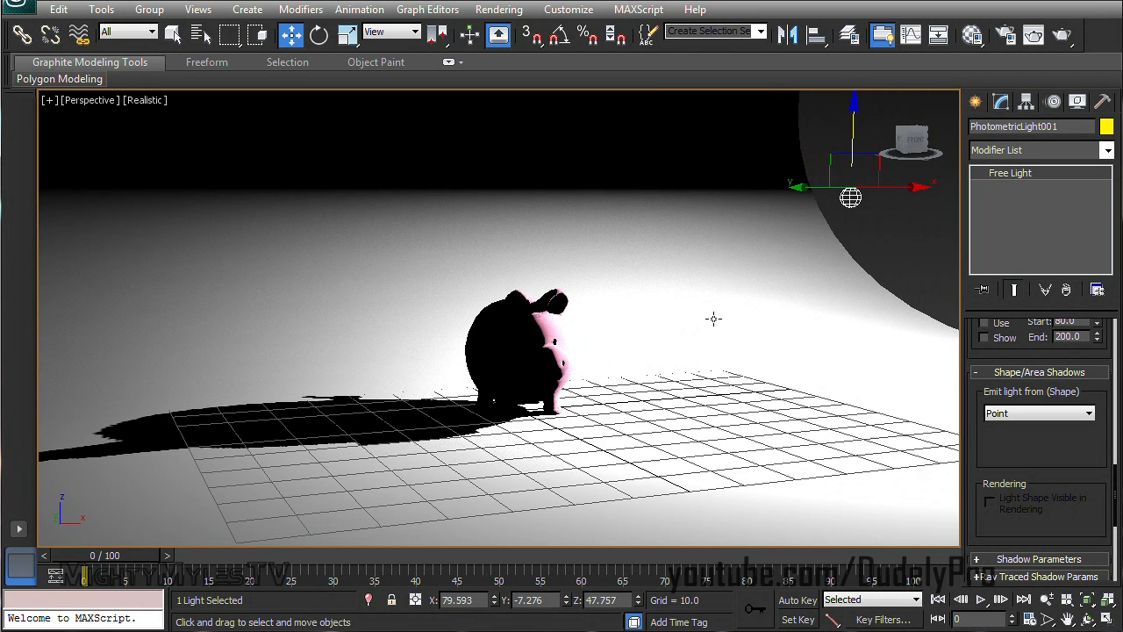
middle_drag(862, 263, 795, 286)
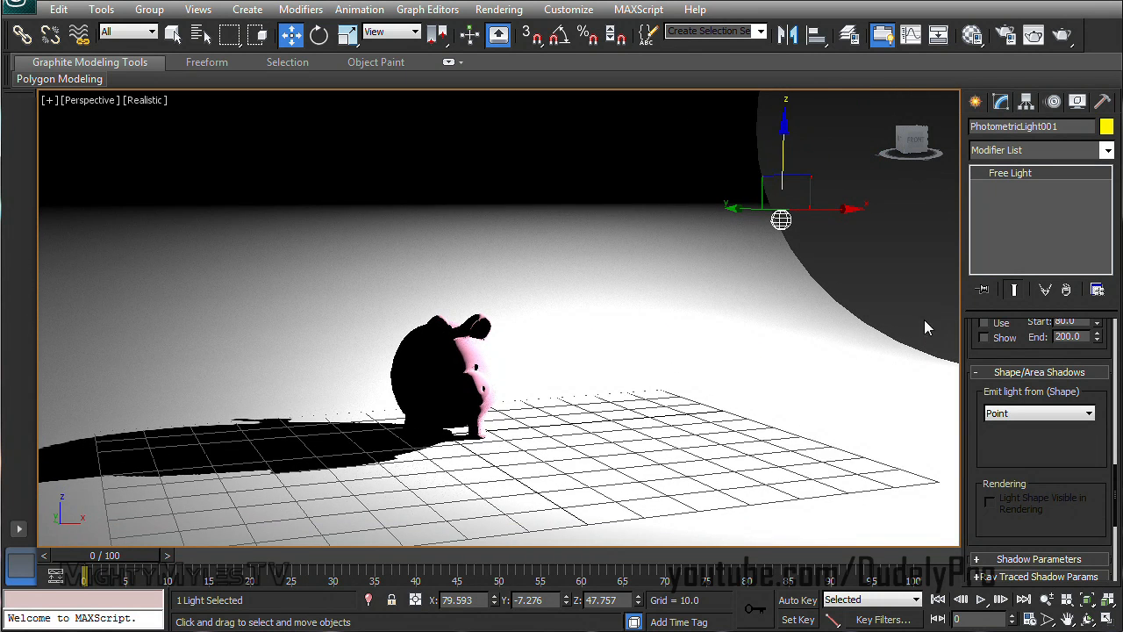
click(1024, 416)
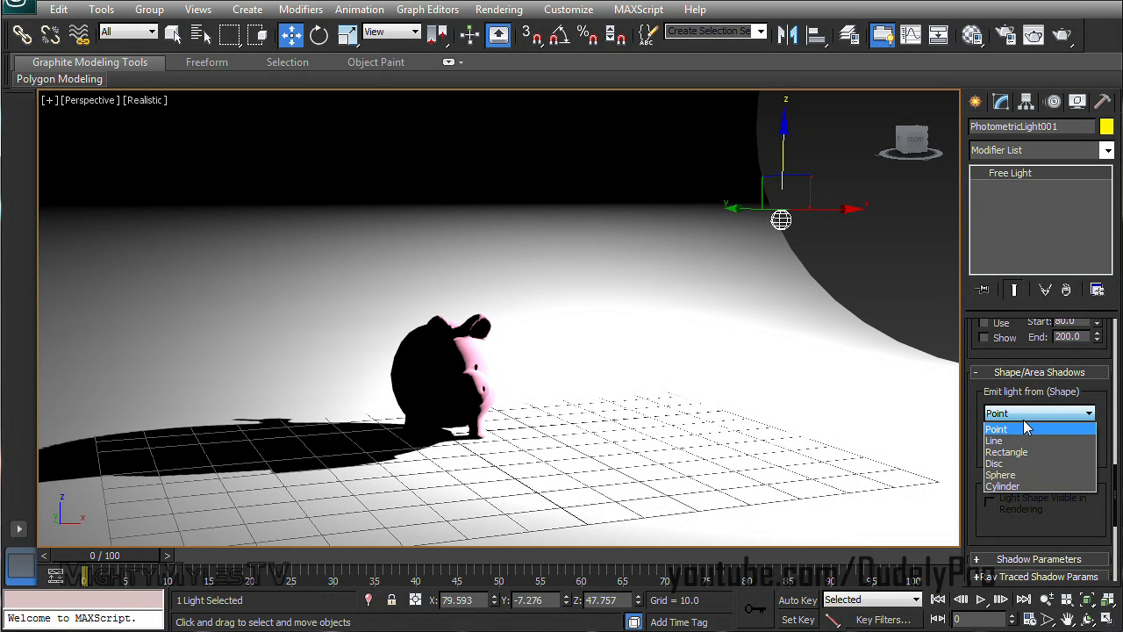
click(1007, 452)
Rotate the rectangular light about 83° around Y so that it faces the piggy bank
alt+middle_drag(860, 298, 860, 259)
key(e)
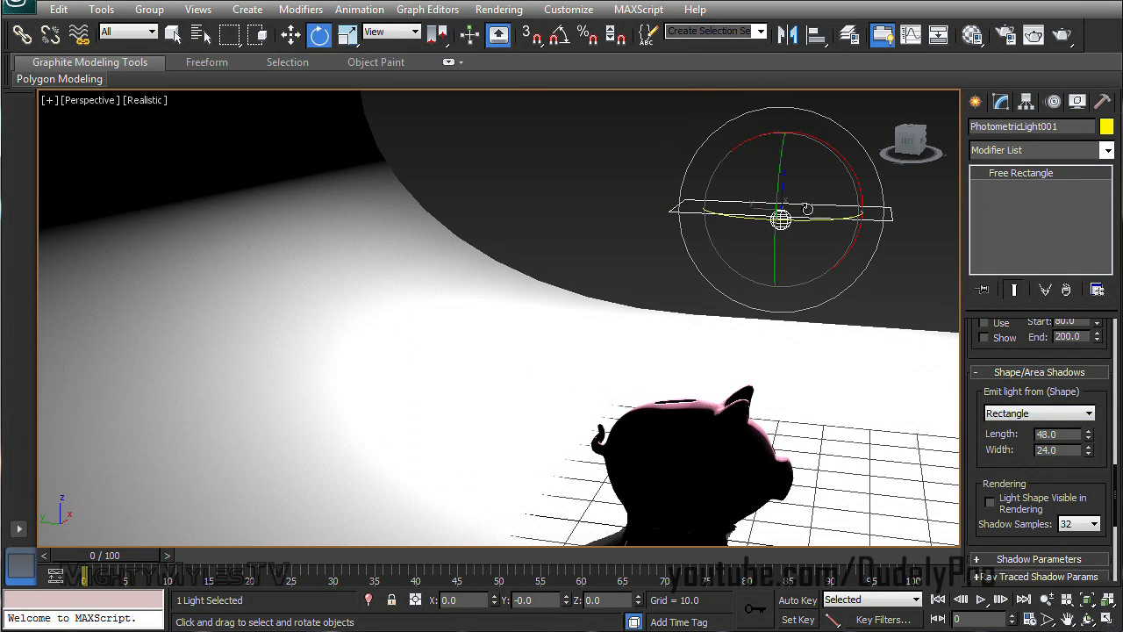
drag(808, 209, 738, 247)
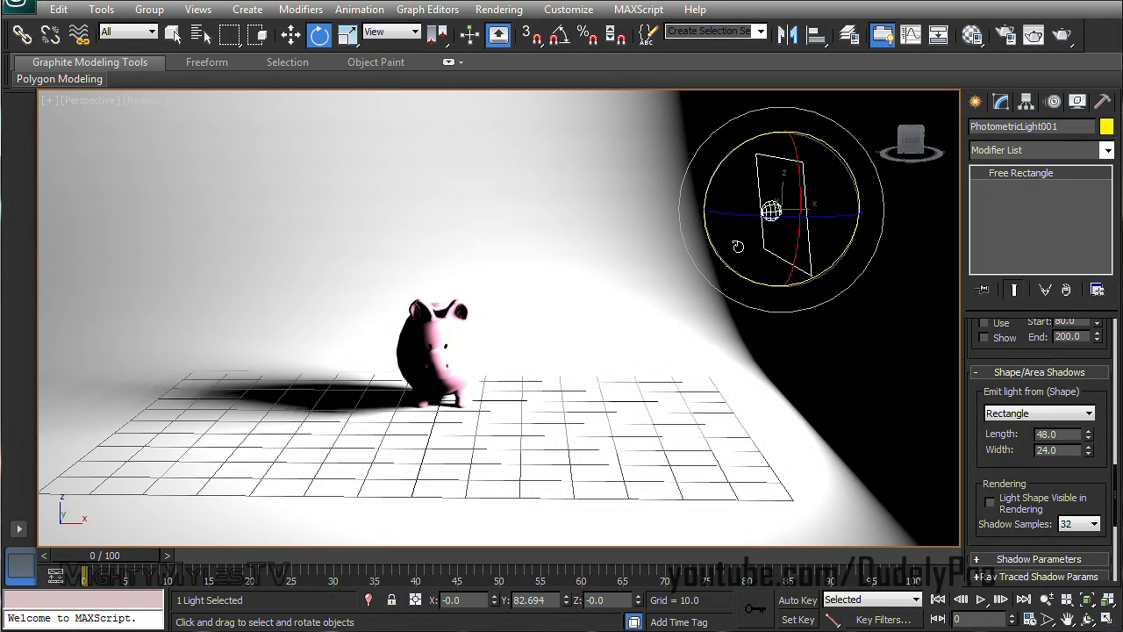
Enlarge the rectangular light to about 132.5 in length and 86 in width
drag(1088, 435, 1086, 311)
alt+middle_drag(712, 381, 595, 407)
drag(1089, 436, 1093, 428)
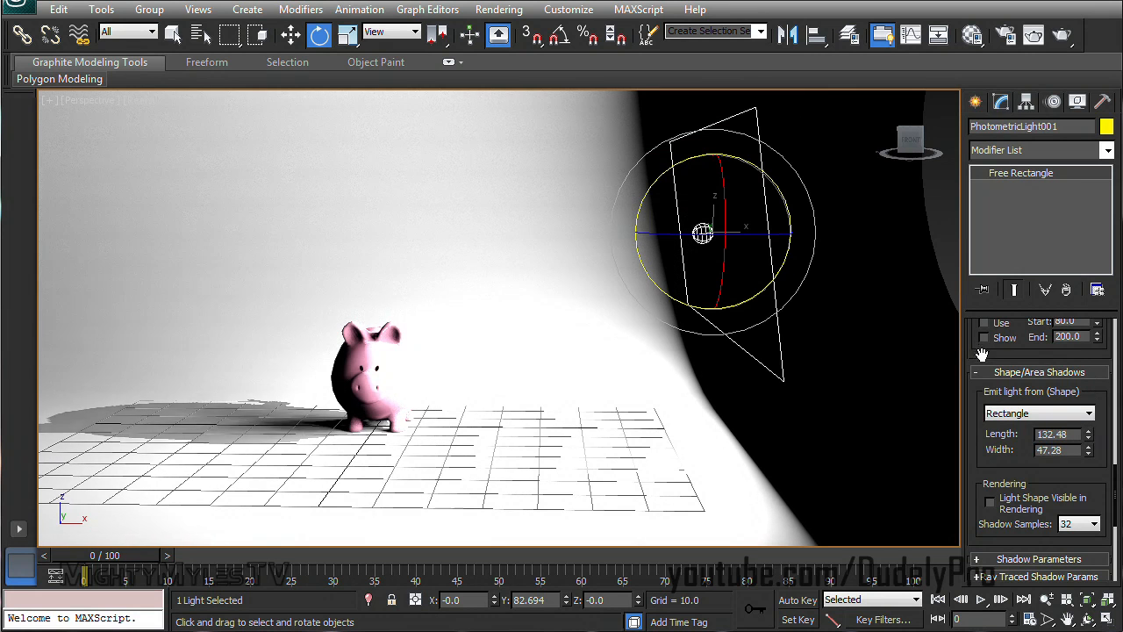
scroll(1018, 395, up, 5)
drag(1031, 392, 1032, 414)
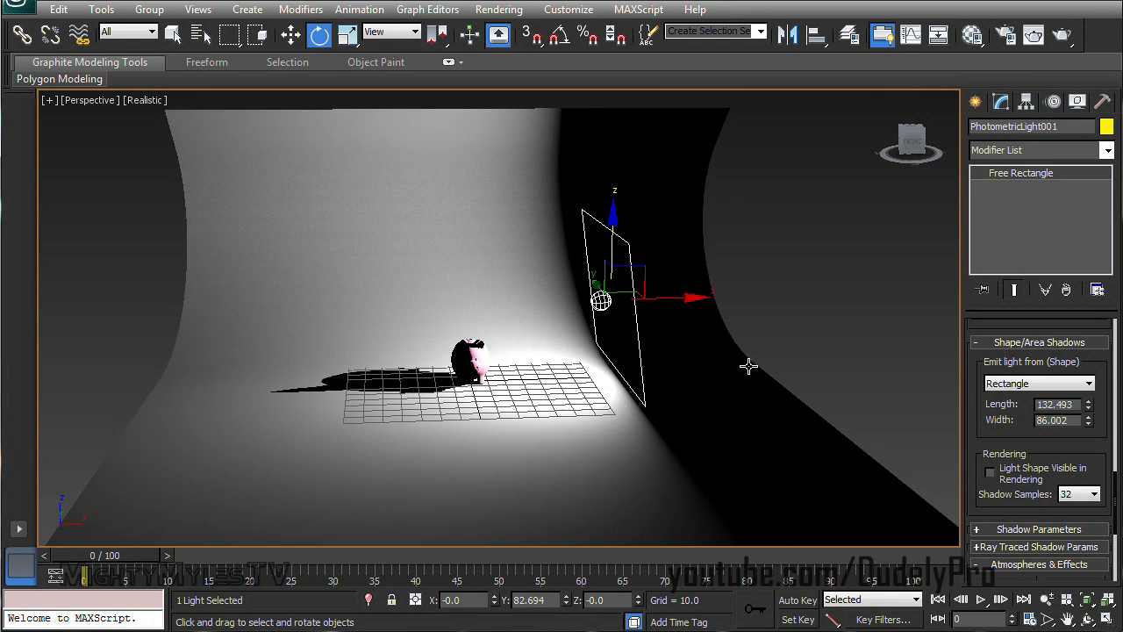
Clone the rectangular light as an independent copy on the opposite side of the piggy bank, at about X -124
key(w)
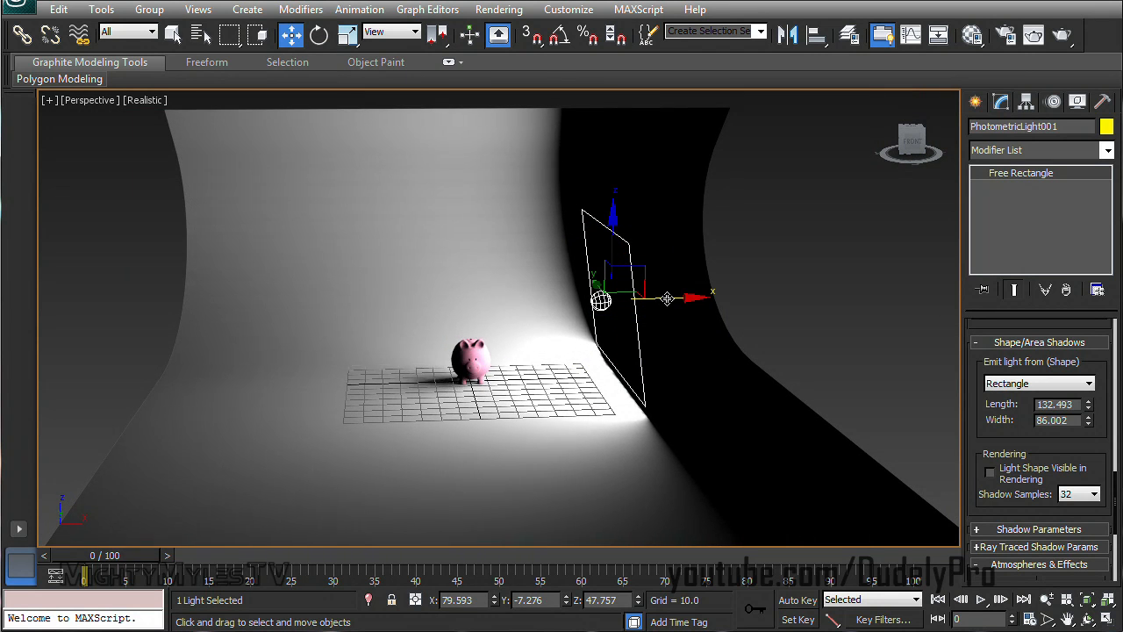
shift+drag(667, 298, 302, 298)
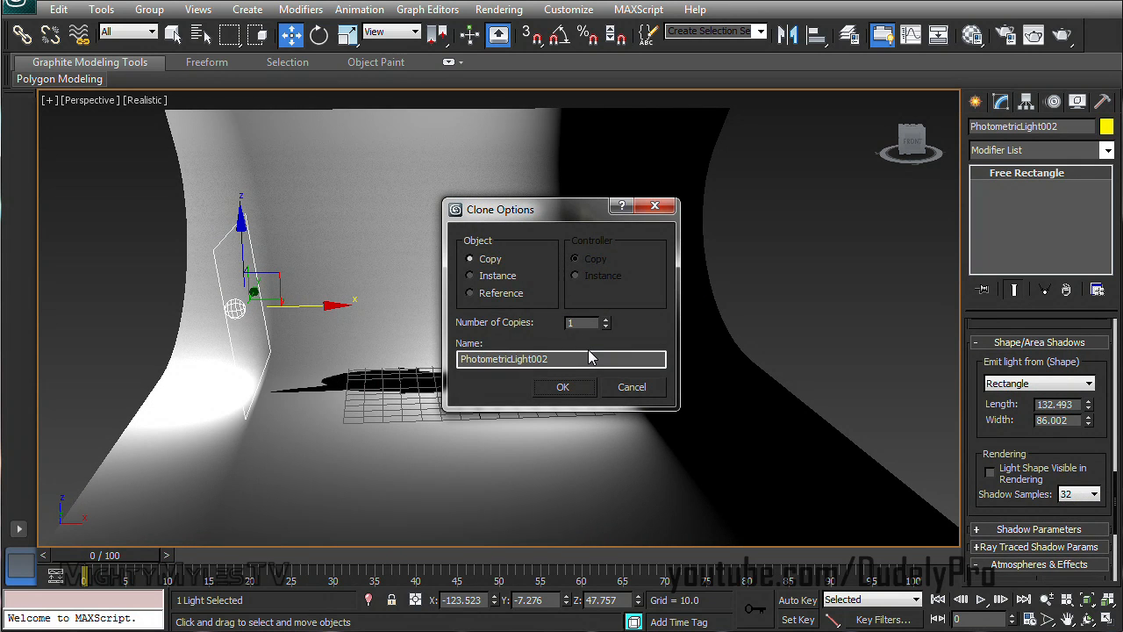
click(563, 387)
Rotate the copied light to about -82° around Y to face the piggy bank, and shrink it to about 86 by 54
key(e)
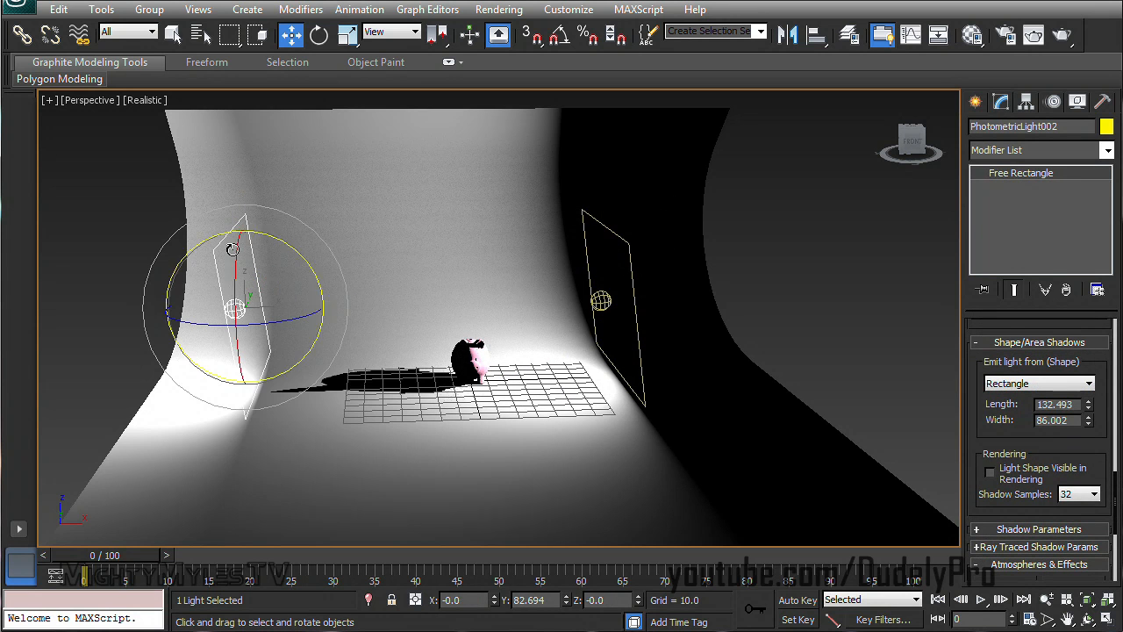
drag(269, 237, 1, 144)
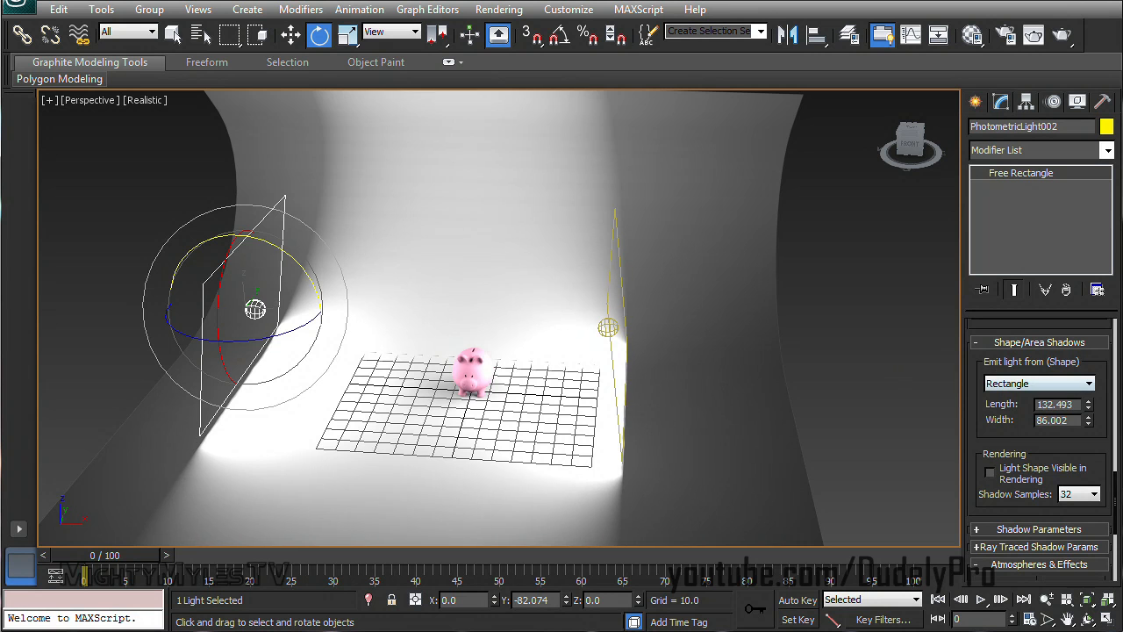
mouse_move(1089, 406)
mouse_down()
mouse_move(1089, 441)
mouse_move(1089, 410)
mouse_up()
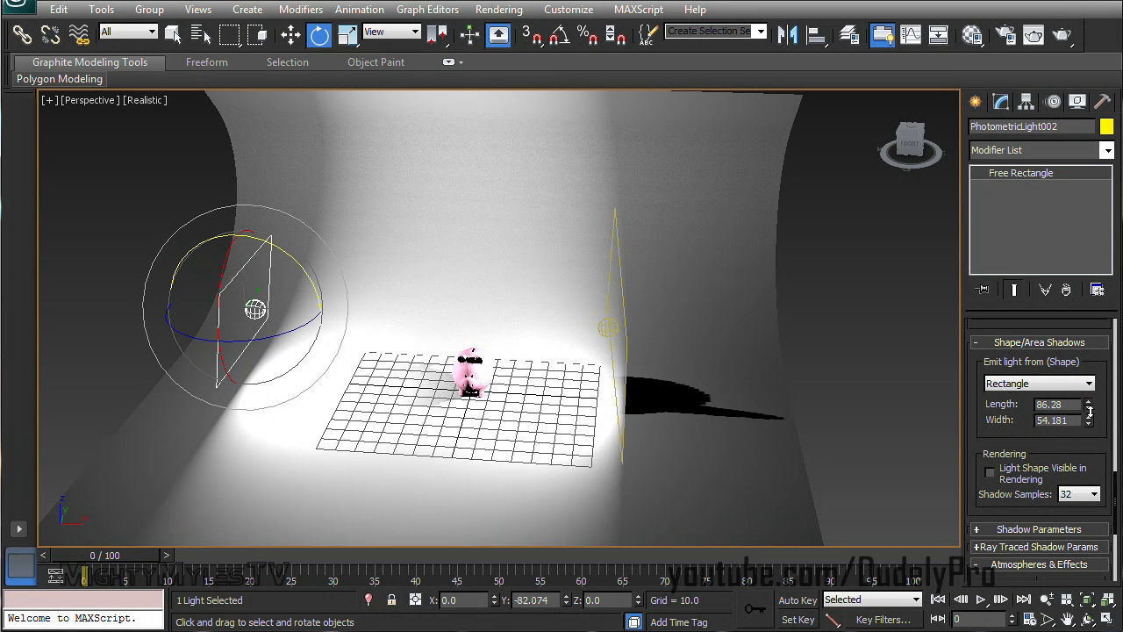
Clone the smaller side light as an independent copy moved along X toward the piggy bank, to about X -37
alt+middle_drag(605, 382, 626, 373)
key(w)
shift+drag(301, 306, 458, 305)
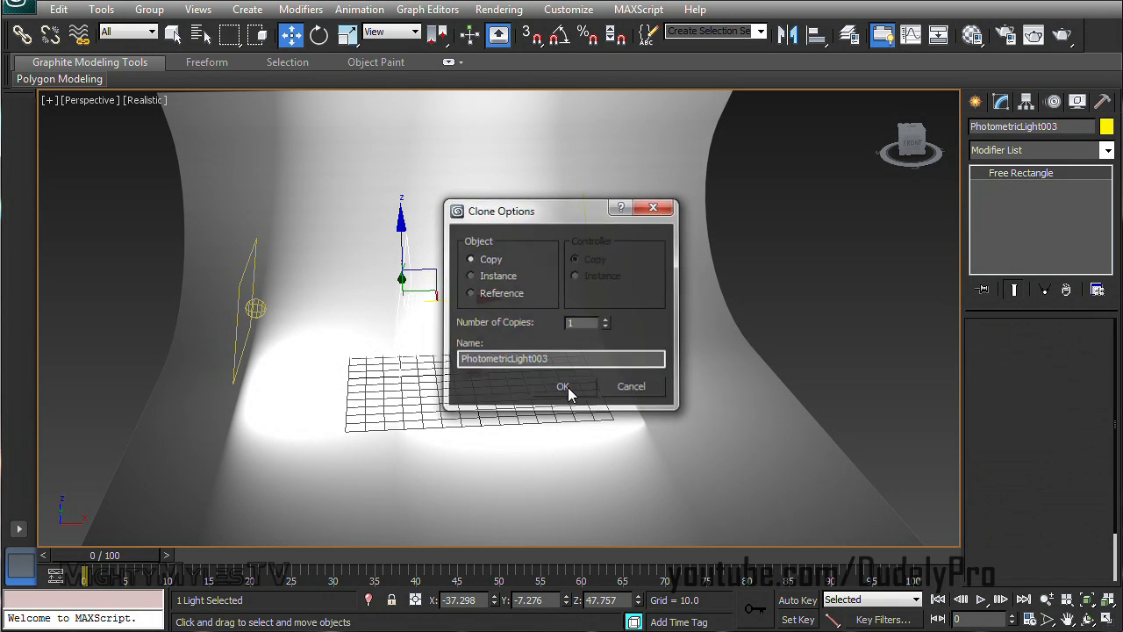
click(562, 383)
Lay the third light horizontally above the piggy bank at about X -3, Z 79, sized about 80 by 74
alt+middle_drag(561, 384, 567, 320)
key(e)
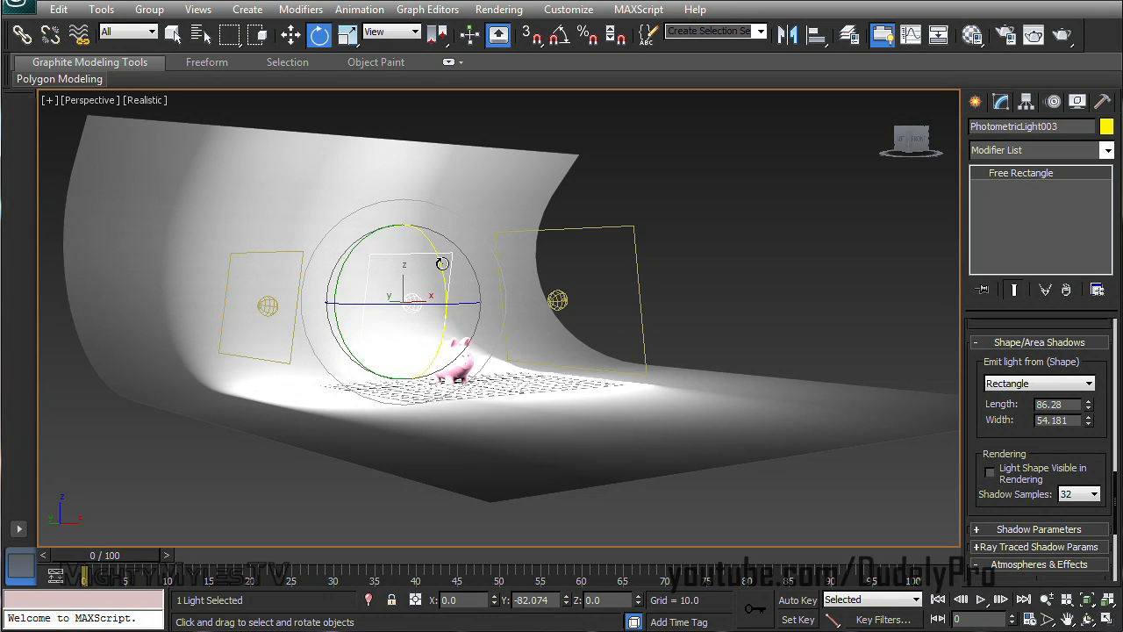
drag(346, 246, 464, 164)
alt+middle_drag(464, 166, 419, 235)
key(w)
drag(503, 306, 529, 313)
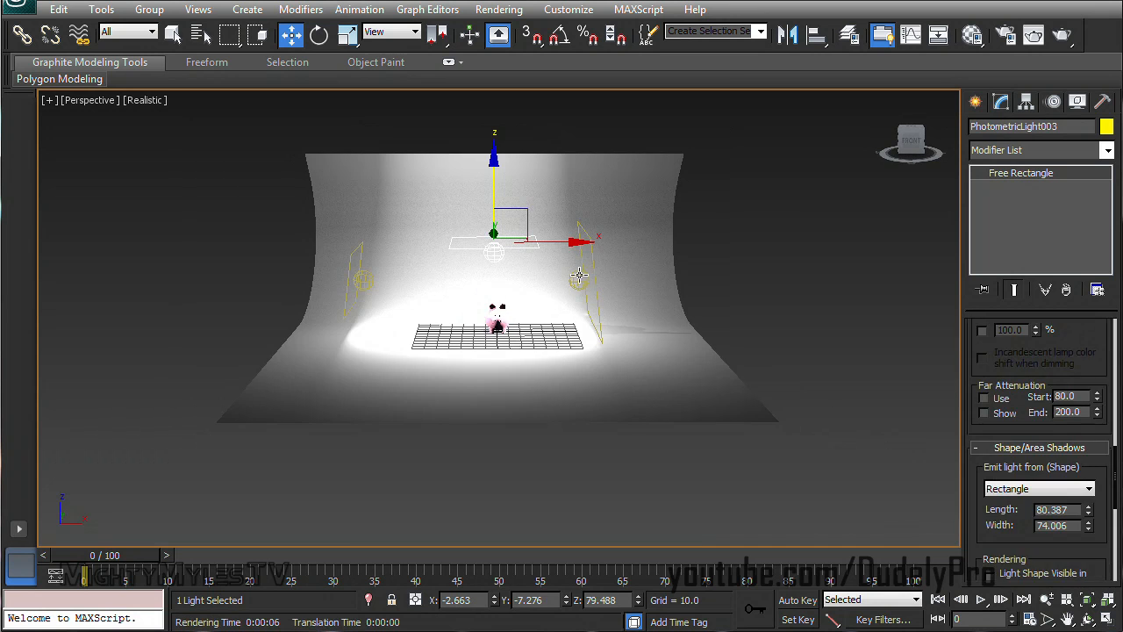
Check each of the three area lights, render a test frame of the piggy bank up close, and close the render window
click(580, 277)
alt+middle_drag(621, 290, 680, 283)
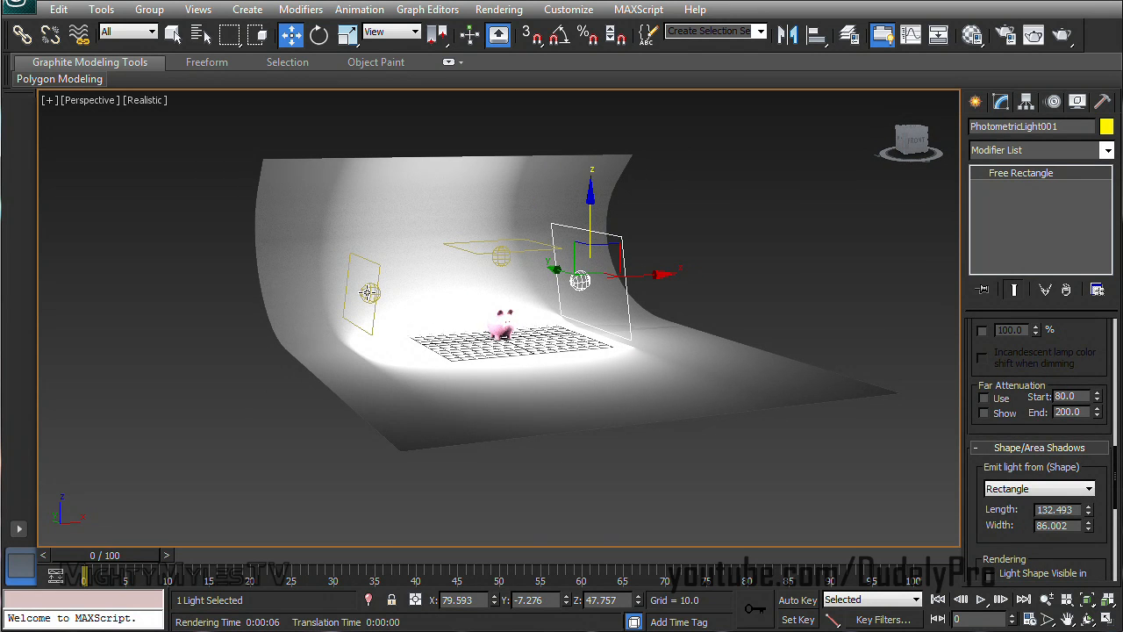
click(396, 294)
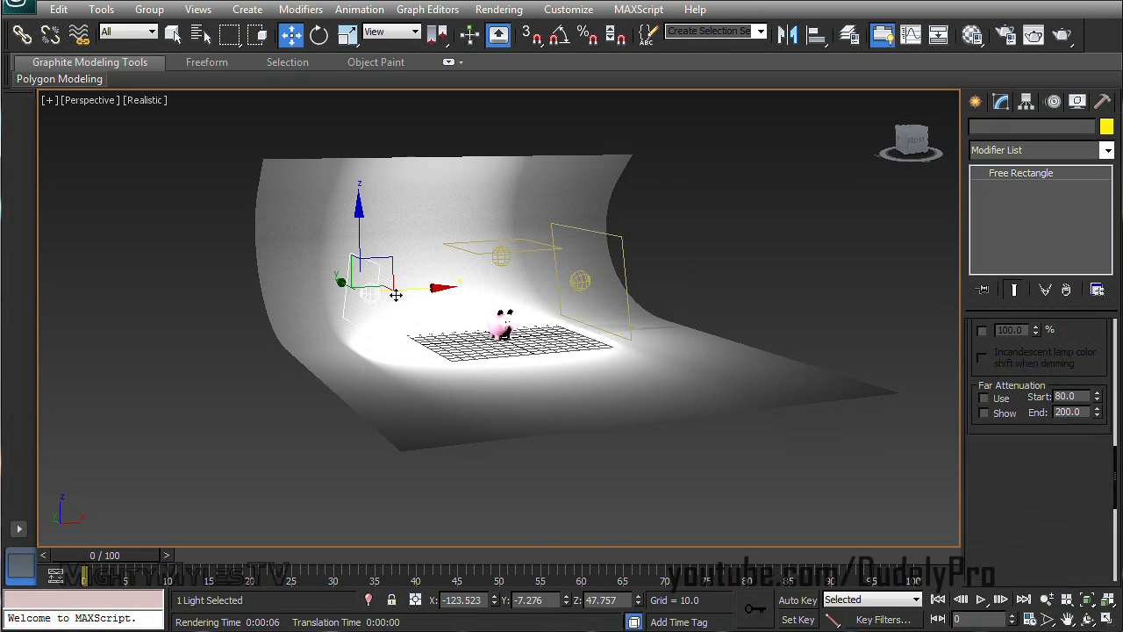
click(503, 259)
scroll(542, 228, up, 6)
alt+middle_drag(572, 228, 509, 225)
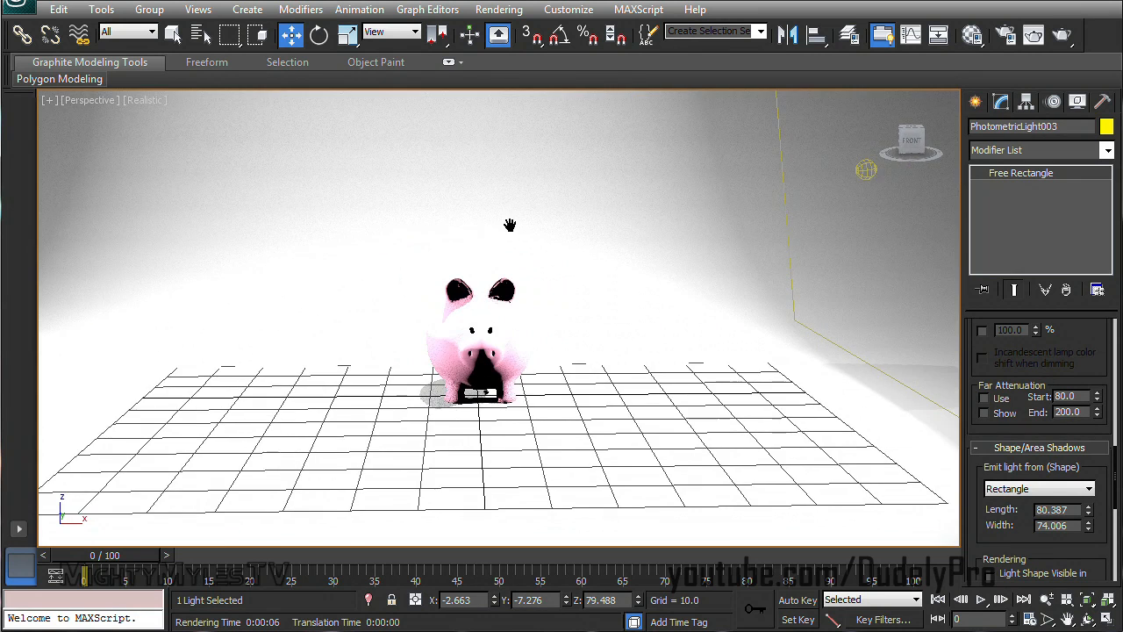
scroll(507, 225, up, 3)
click(1036, 35)
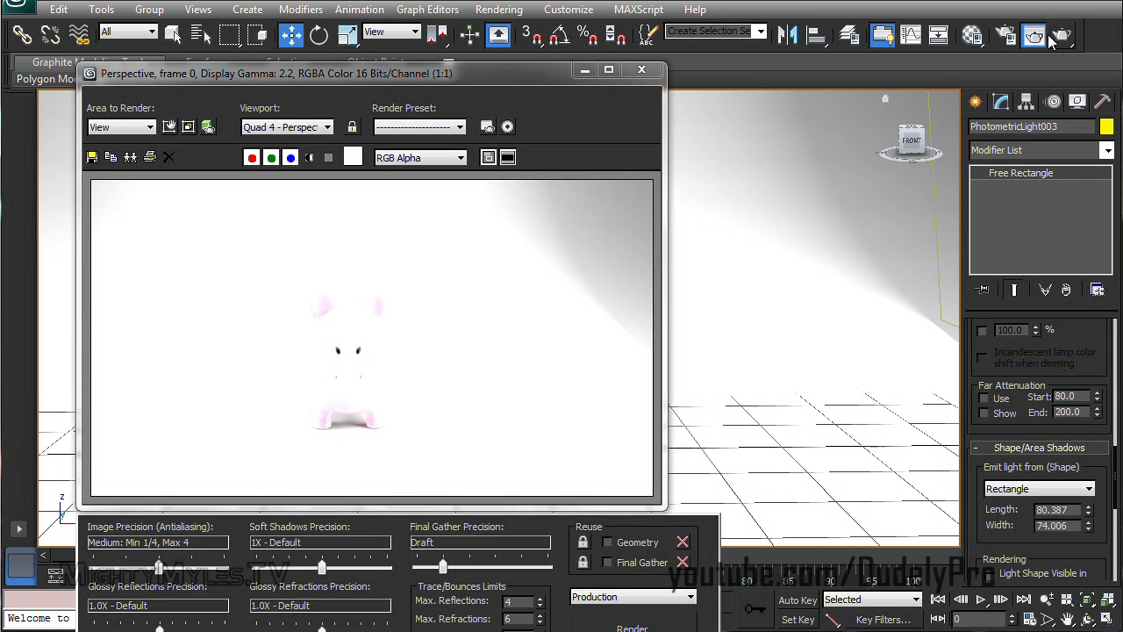
click(641, 70)
Set the overhead light's intensity to 50 cd
drag(1084, 371, 1075, 592)
drag(1011, 496, 859, 518)
text(50)
key(Return)
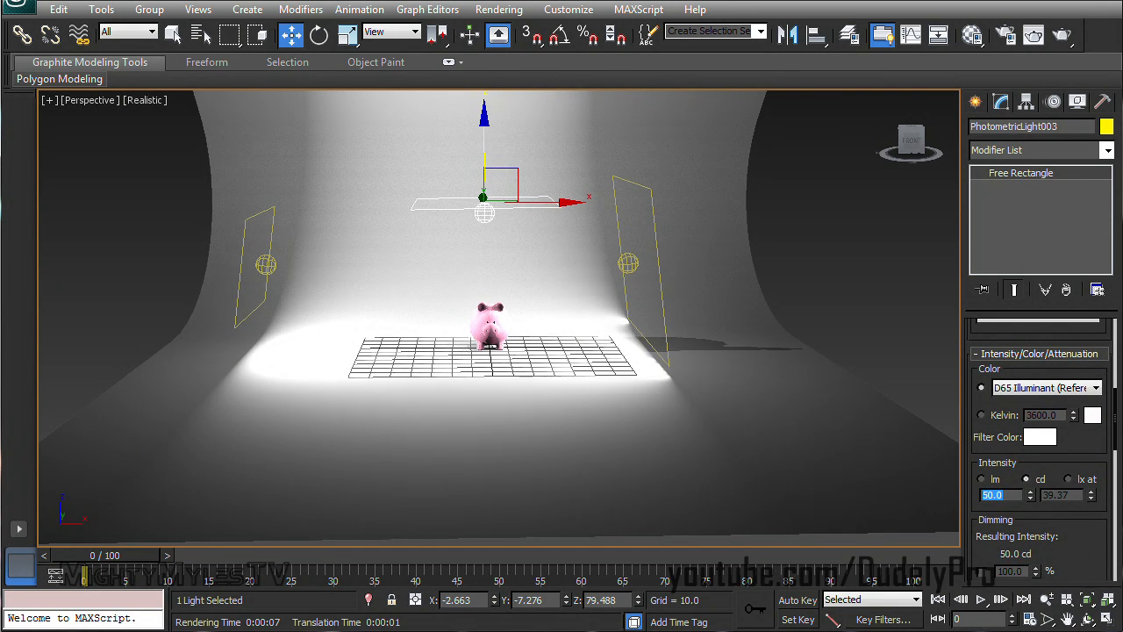
Set the smaller side light's intensity to 50 cd
click(266, 265)
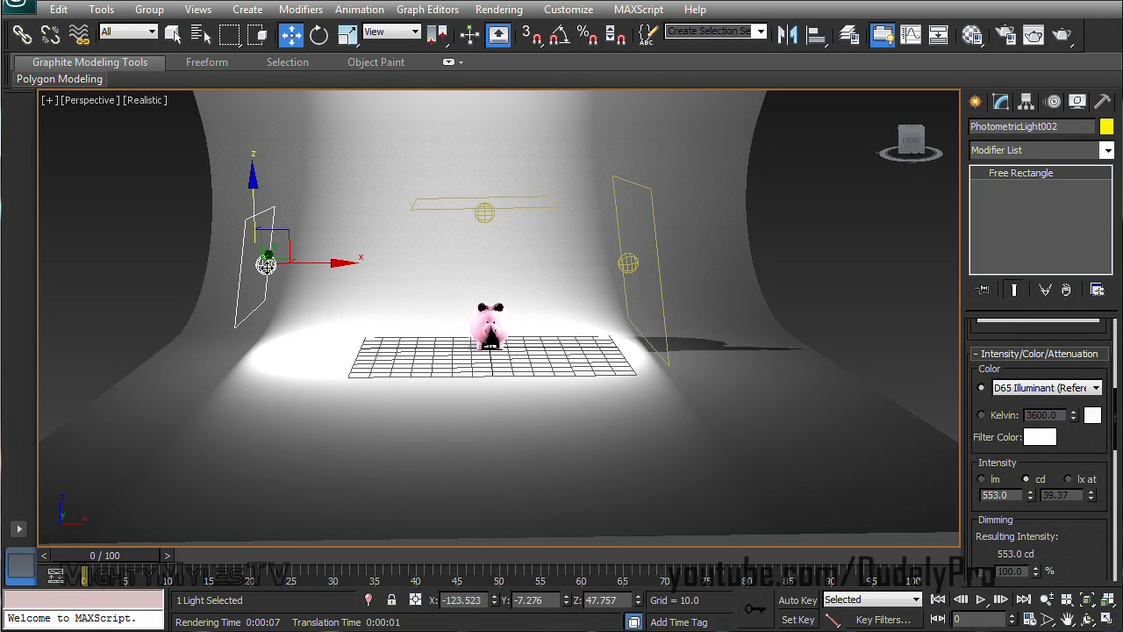
drag(1005, 495, 854, 500)
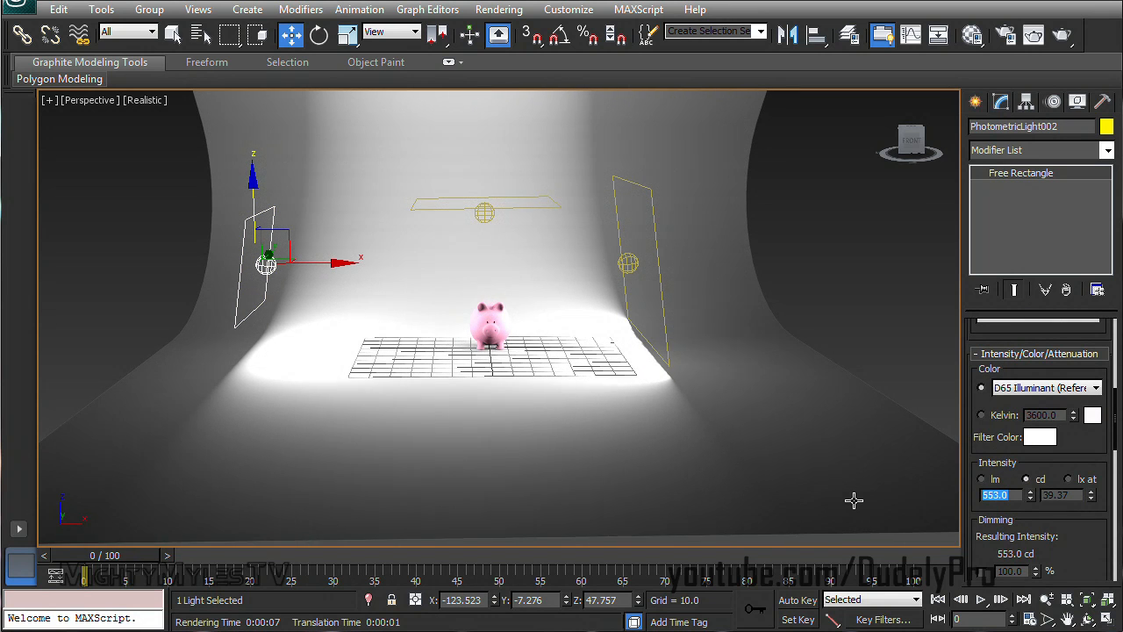
text(50)
key(Return)
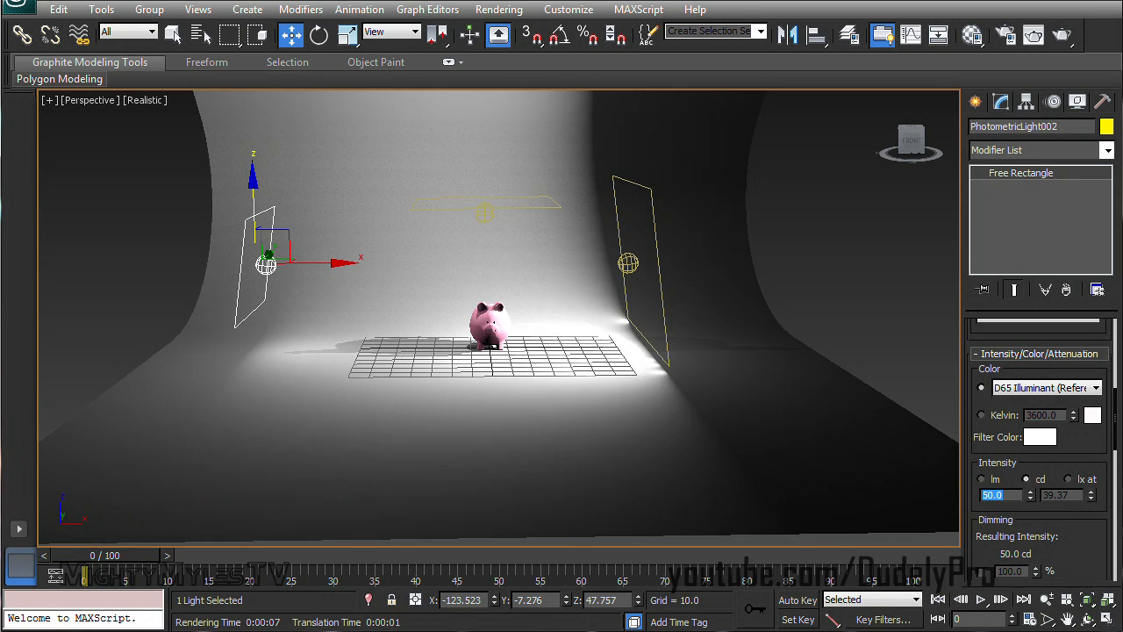
Set the larger side light's intensity to 120 cd
click(631, 263)
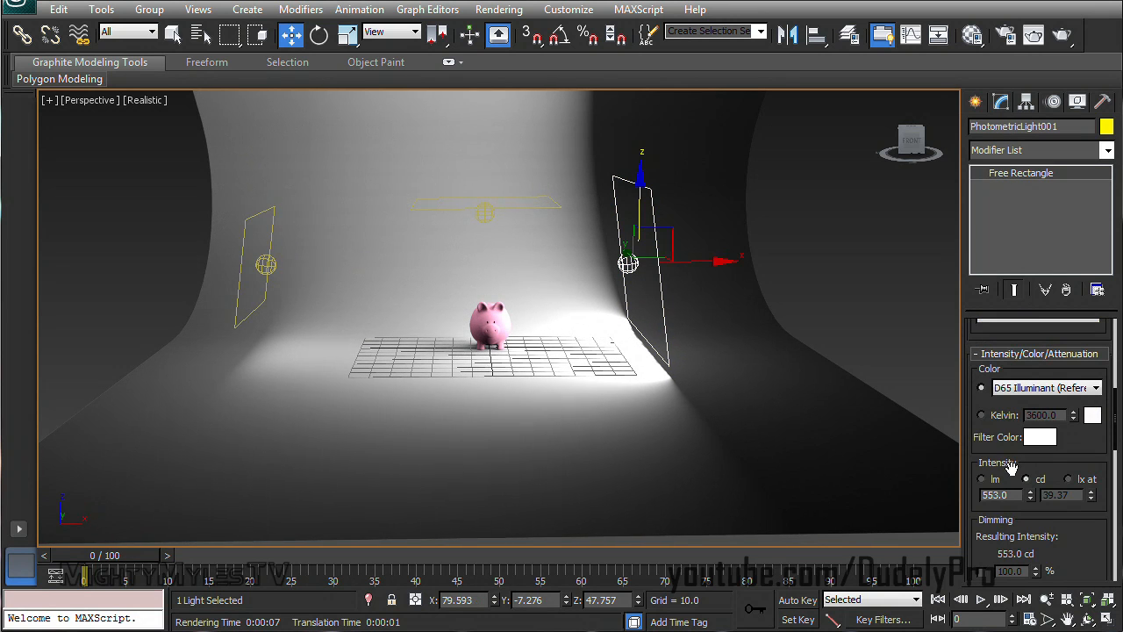
drag(1031, 496, 1031, 583)
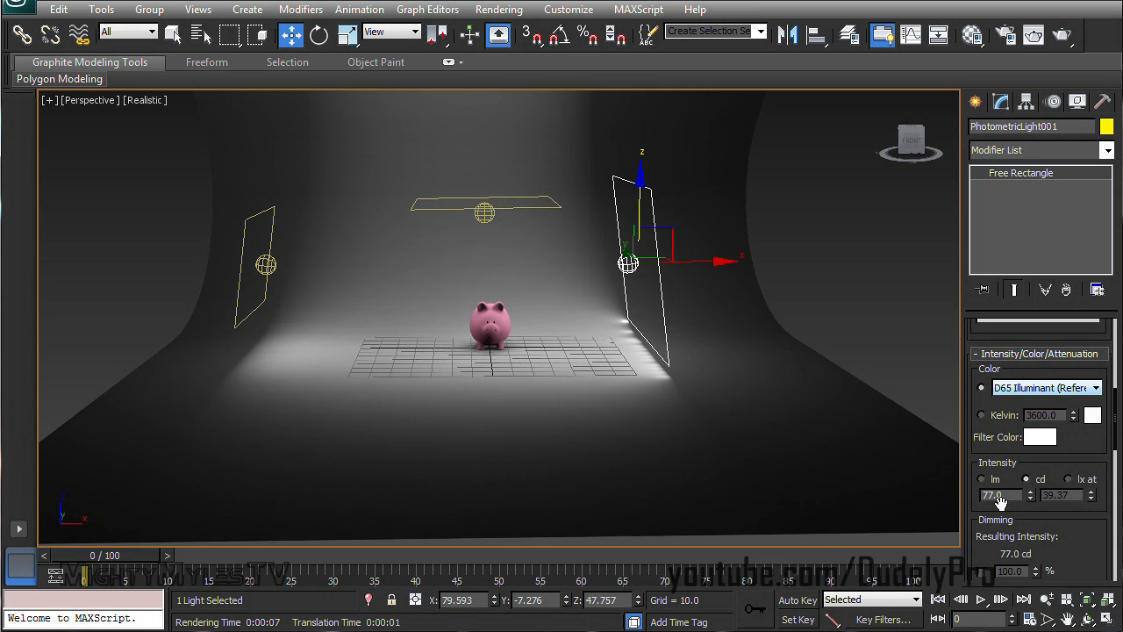
drag(1005, 496, 871, 485)
text(120)
key(Return)
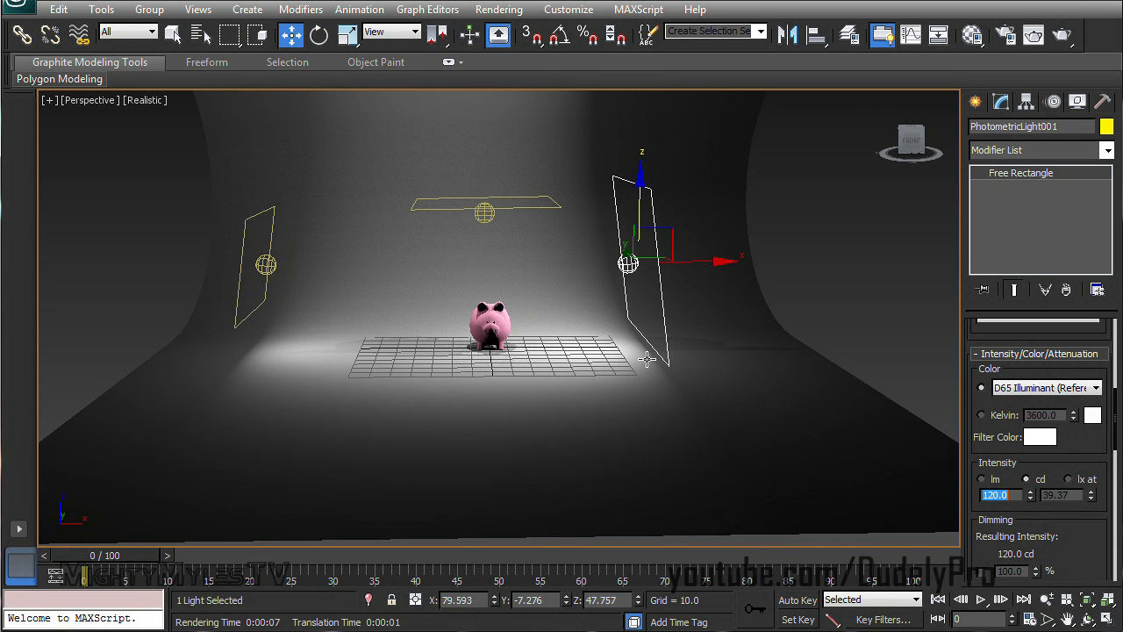
Frame the piggy bank up close and render it with the reduced light intensities
scroll(607, 320, up, 5)
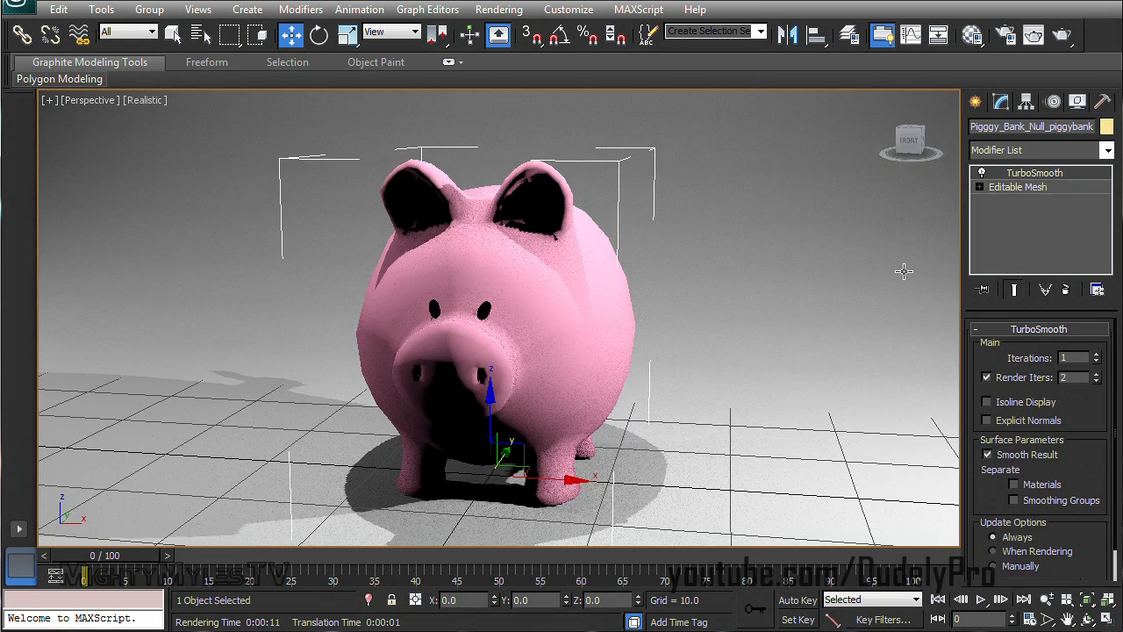
middle_drag(903, 273, 918, 255)
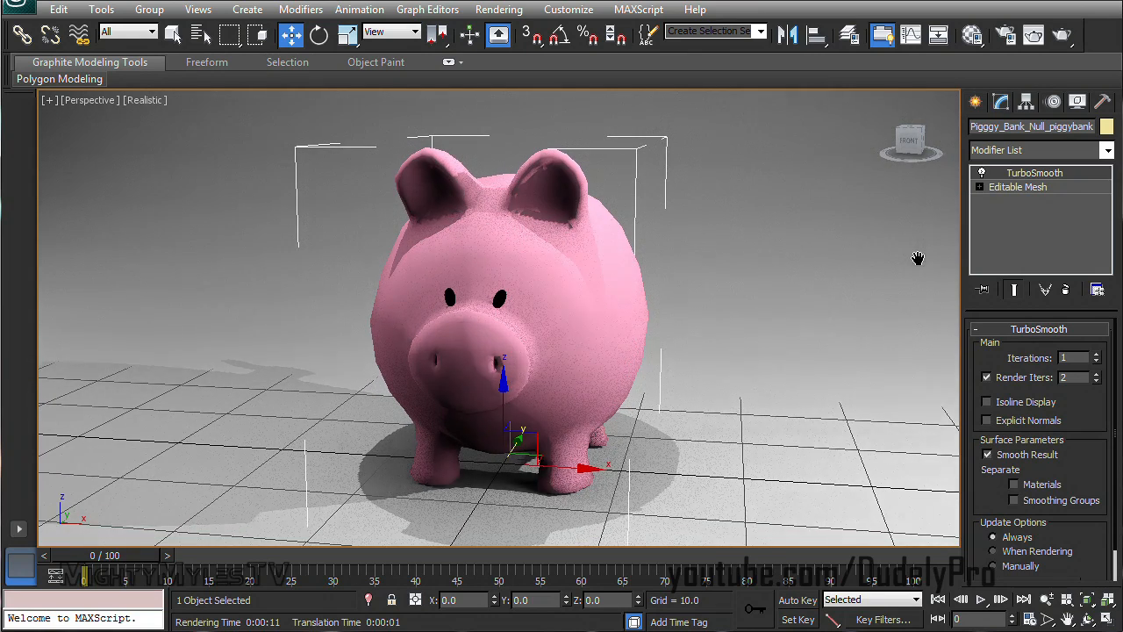
click(1058, 35)
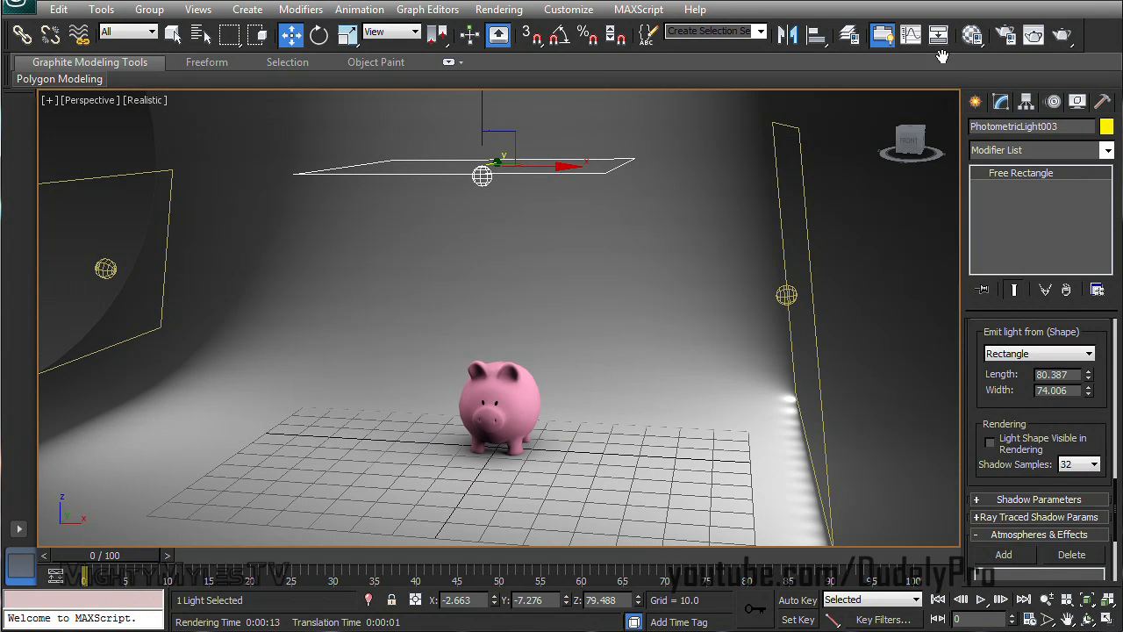
Set the shadow samples of all three rectangular lights to 64
scroll(1040, 395, down, 2)
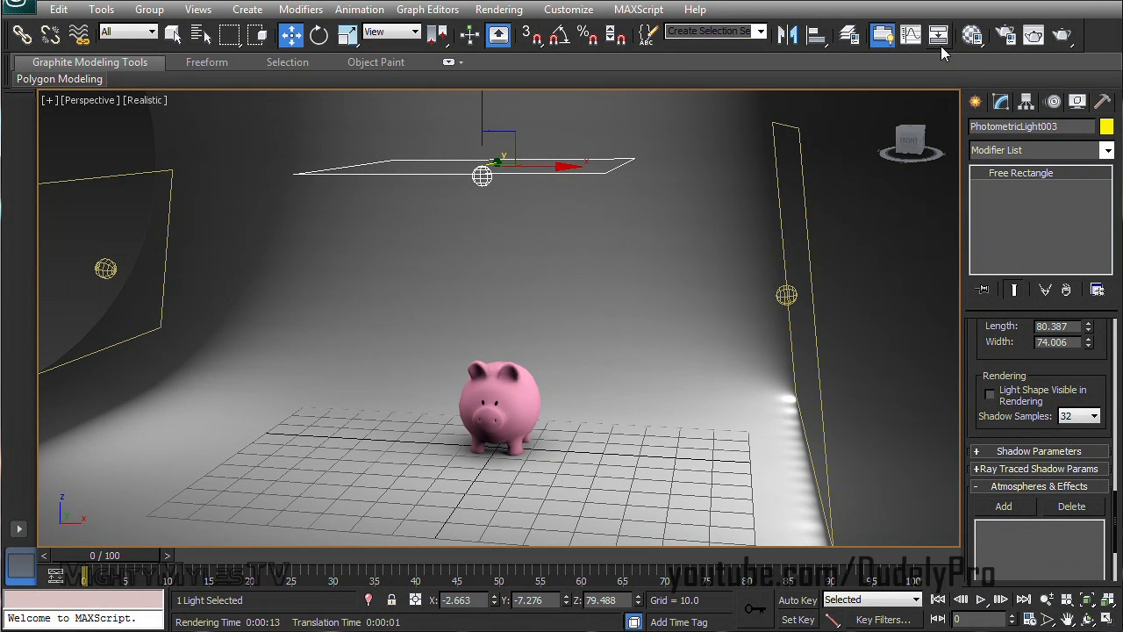
click(1086, 418)
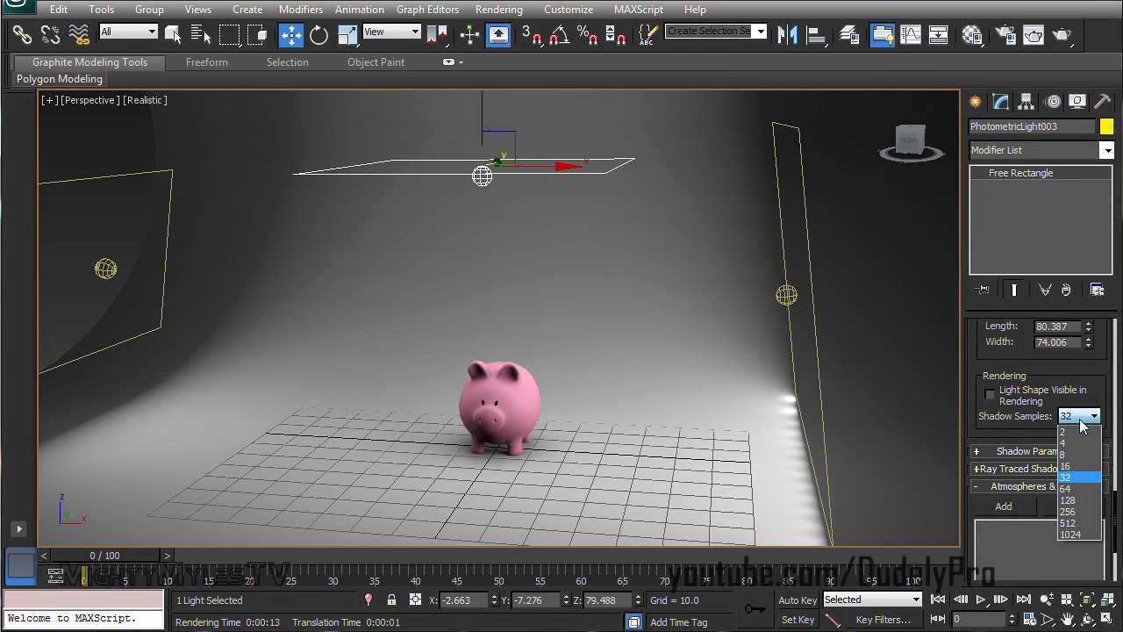
click(1065, 488)
click(786, 295)
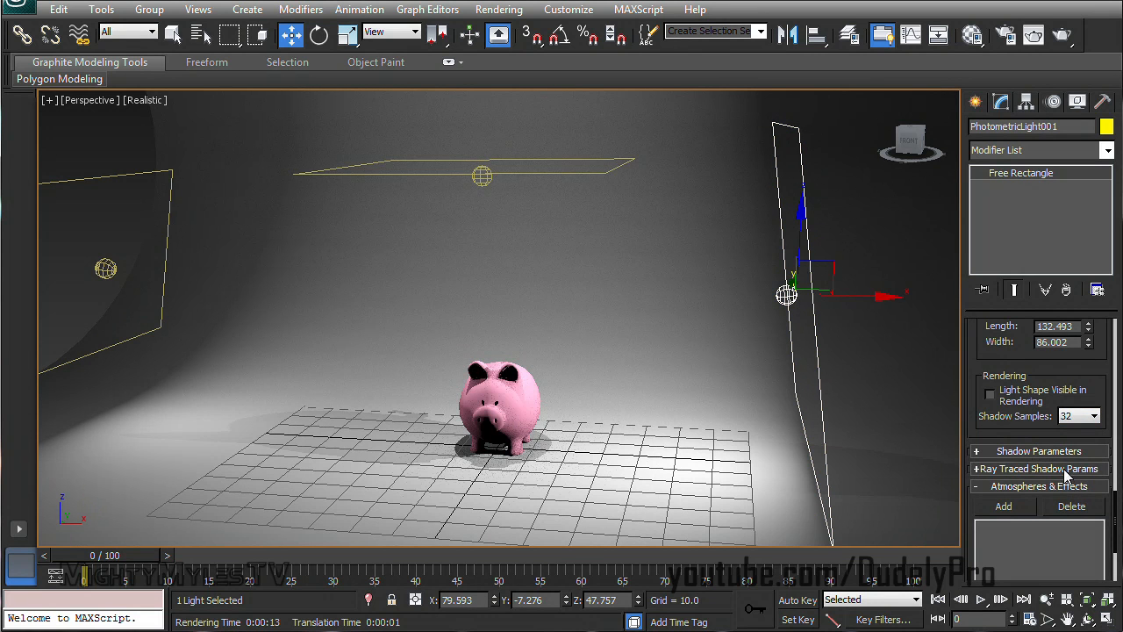
click(1076, 418)
click(1075, 489)
click(107, 269)
click(1086, 416)
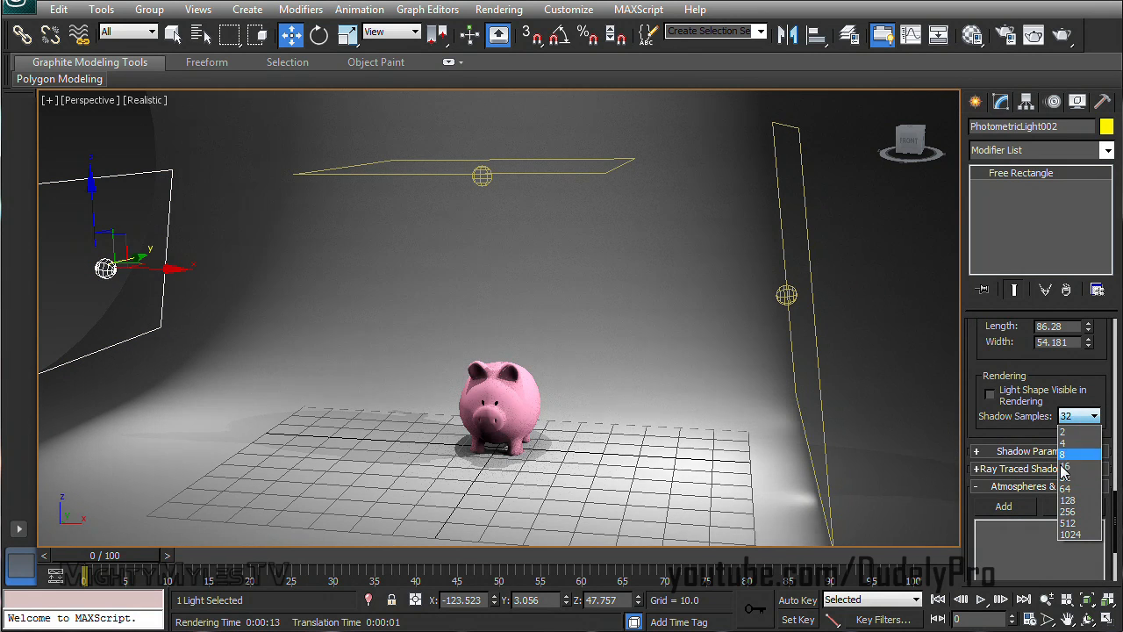
click(1066, 489)
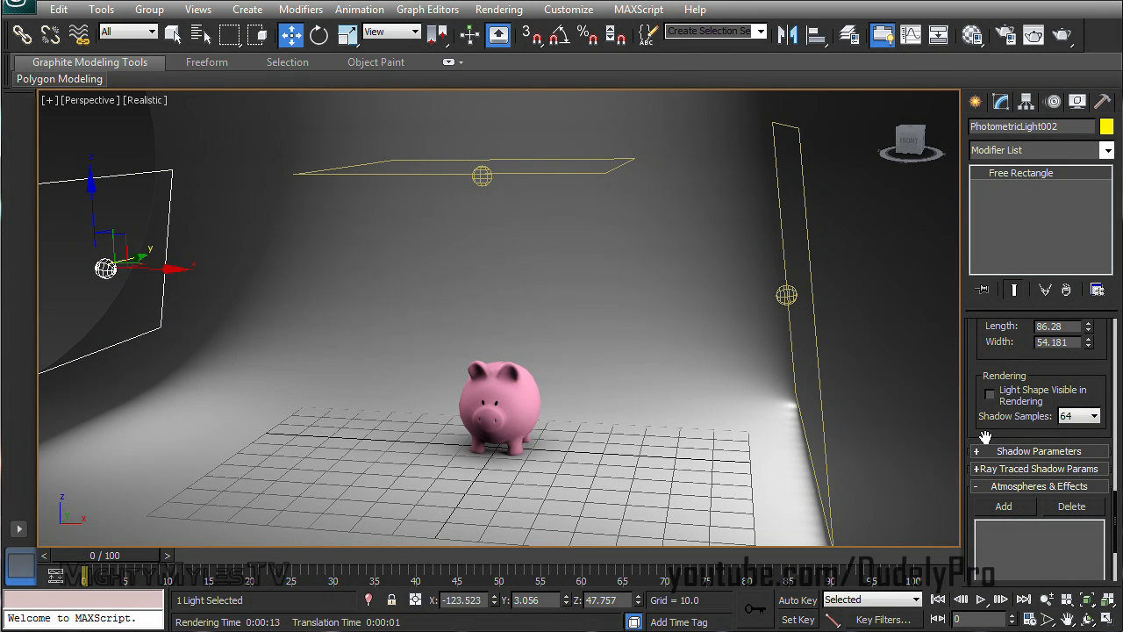
Render the piggy bank again to check the shadow quality, and close the render window
scroll(631, 347, down, 3)
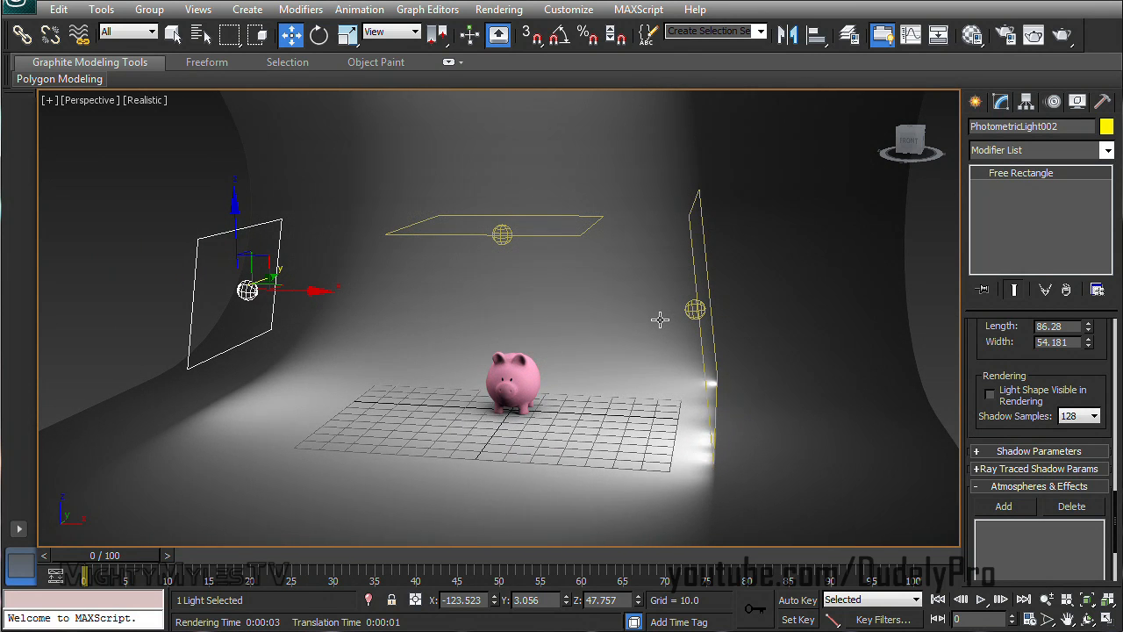
click(1060, 35)
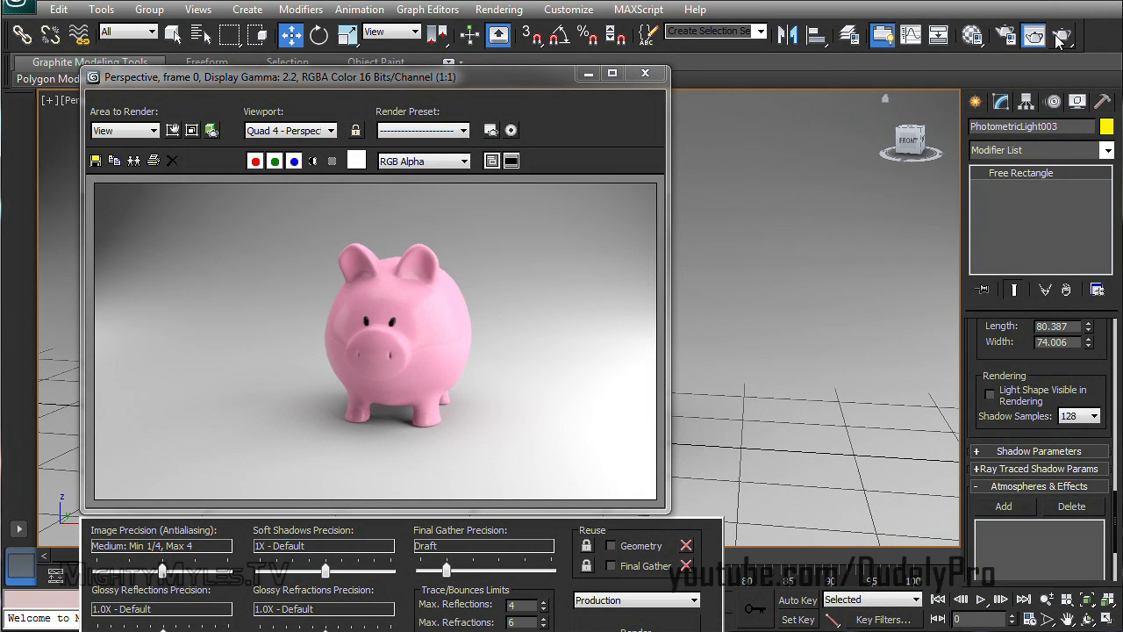
click(663, 74)
Enable Global Illumination in the mental ray indirect illumination settings and render the scene
key(F10)
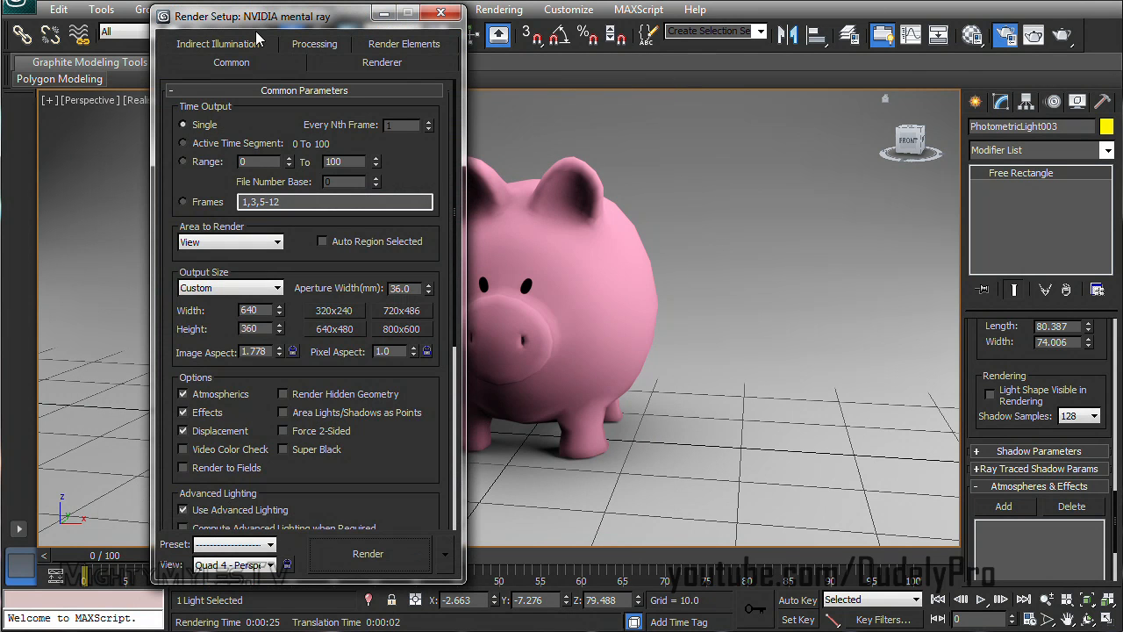
click(250, 45)
drag(355, 361, 309, 0)
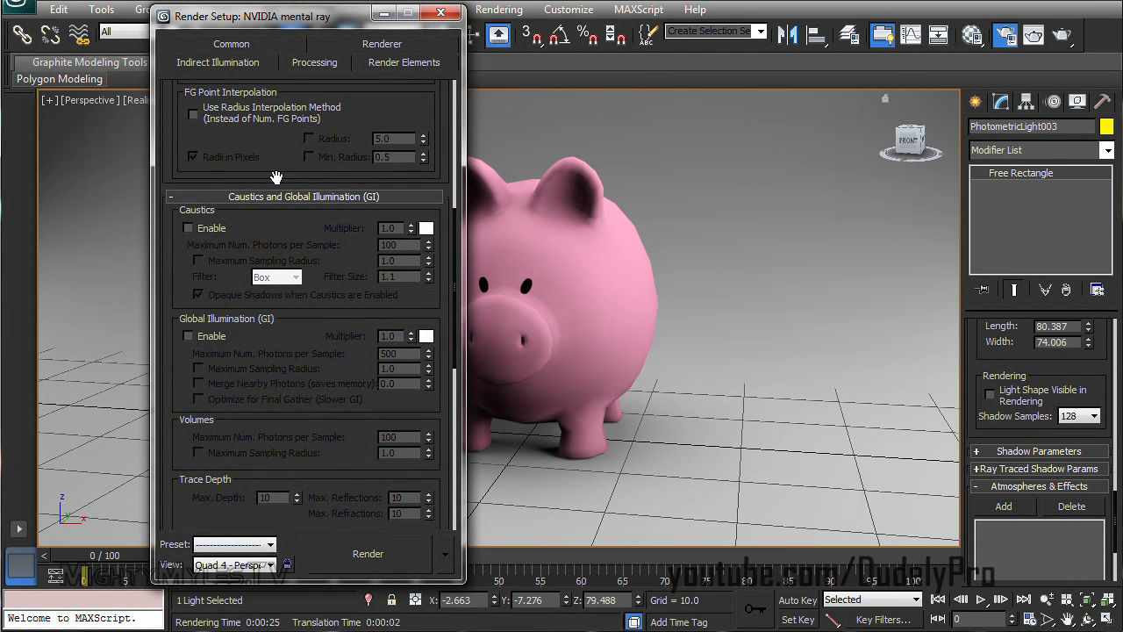
click(192, 338)
click(369, 554)
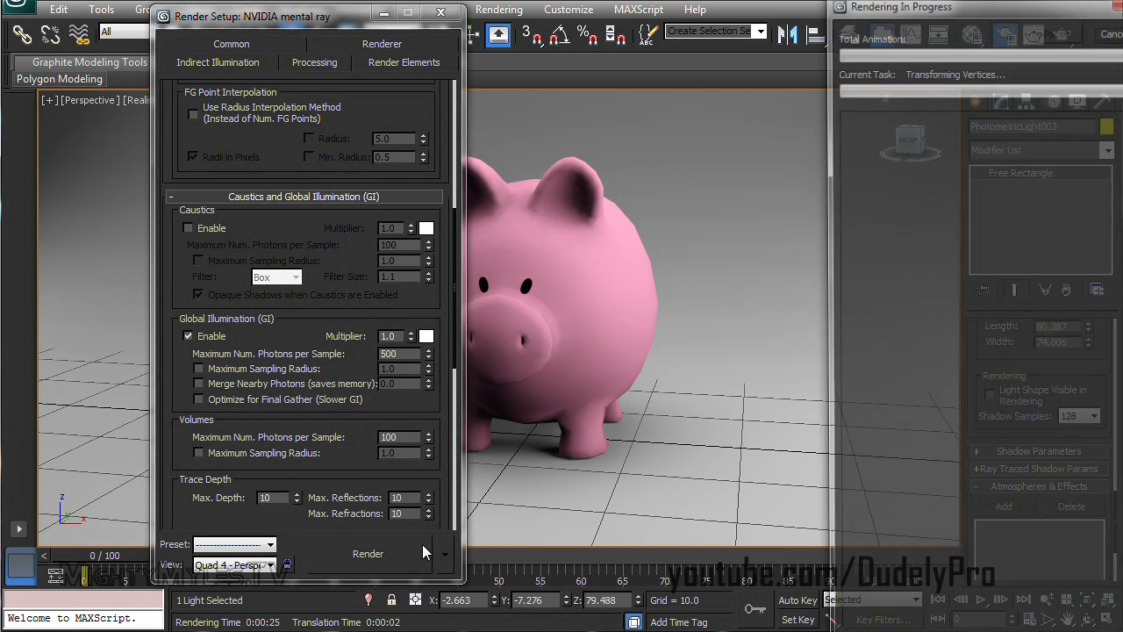